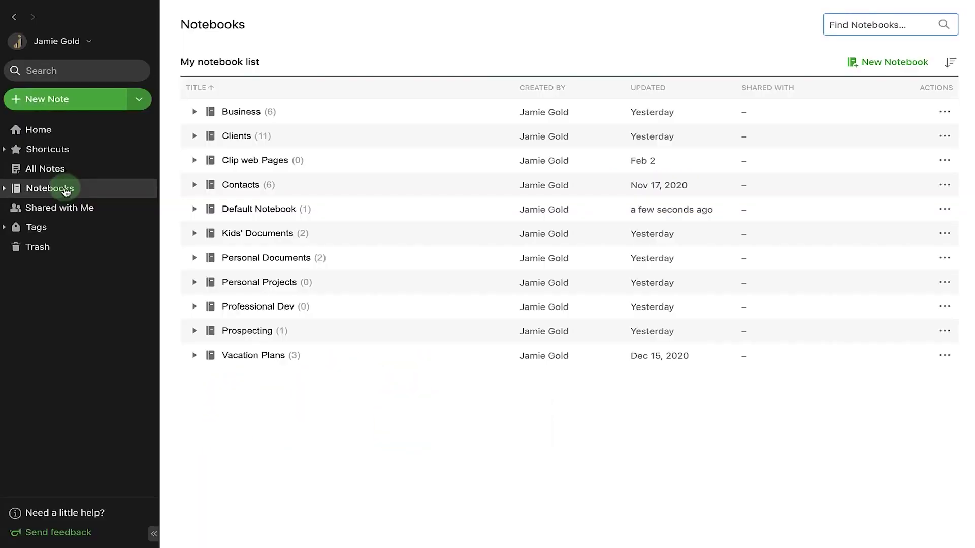
- Create a new notebook named Thoughts
{"action": "left_click", "coordinate": [863, 77]}
{"action": "type", "text": "Thoughts"}
{"action": "left_click", "coordinate": [617, 353]}
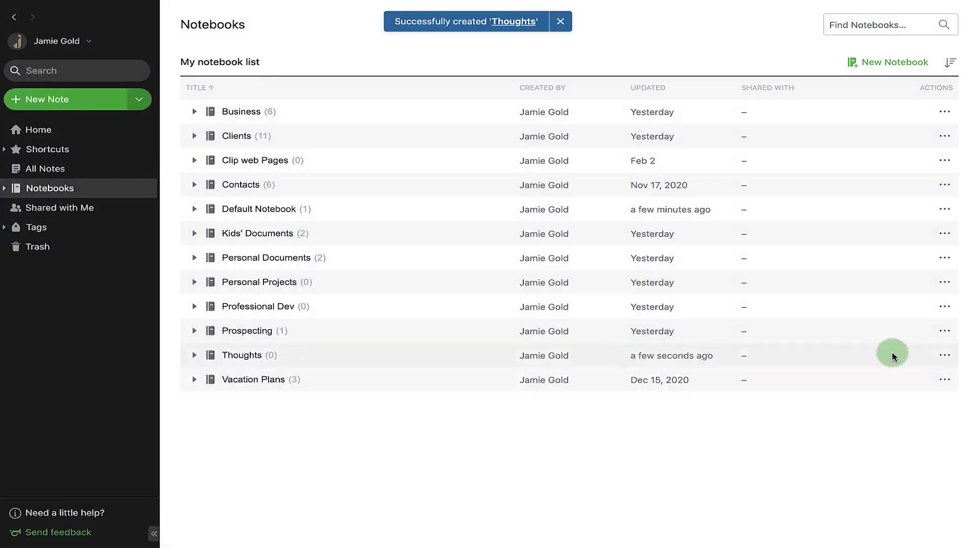
- Rename the Thoughts notebook to 'New Ideas!'
{"action": "left_click", "coordinate": [944, 355]}
{"action": "left_click", "coordinate": [874, 214]}
{"action": "type", "text": "New Ideas!"}
{"action": "left_click", "coordinate": [596, 331]}
- Add the New Ideas! notebook to Shortcuts, then delete the notebook
{"action": "left_click", "coordinate": [944, 258]}
{"action": "left_click", "coordinate": [870, 371]}
{"action": "left_click", "coordinate": [944, 258]}
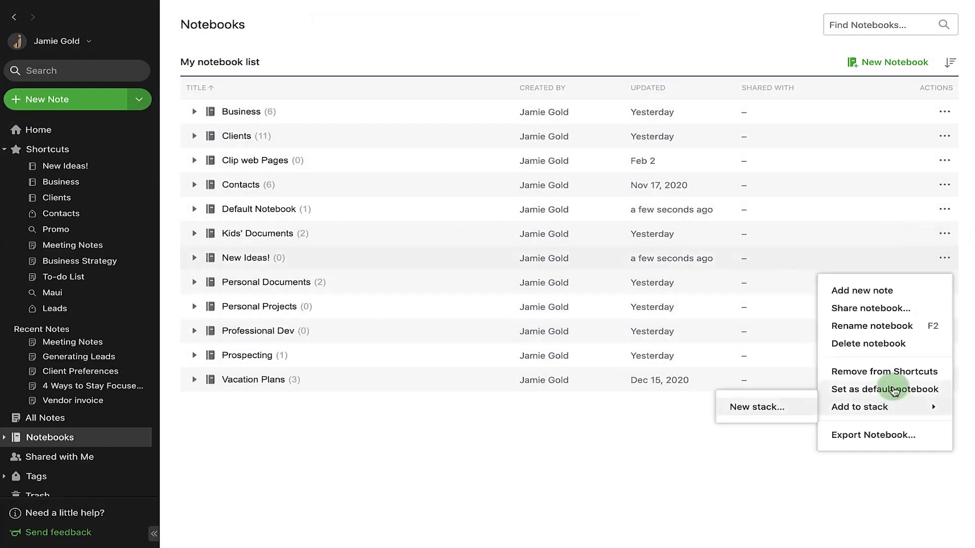
{"action": "left_click", "coordinate": [888, 345]}
{"action": "left_click", "coordinate": [632, 312]}
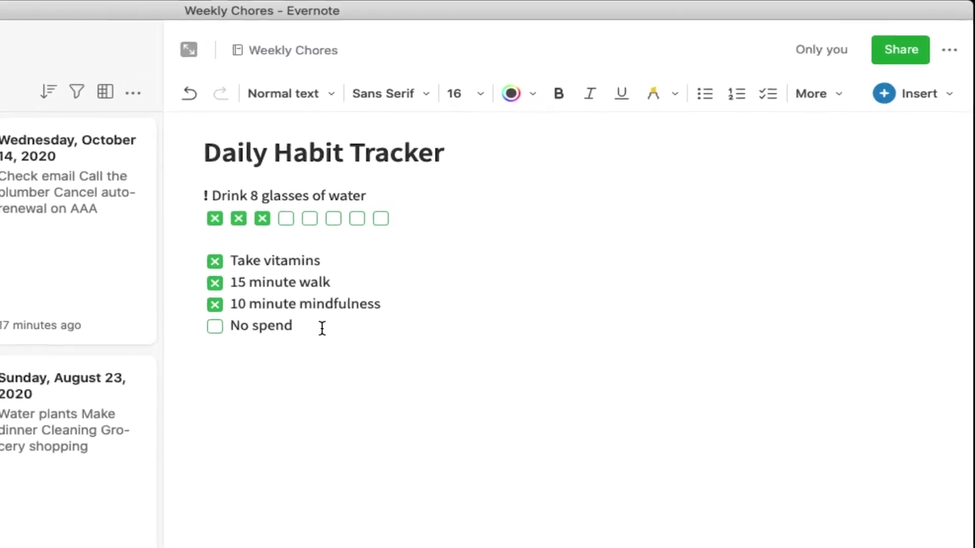
- Insert an empty two-by-two table beneath the Analysis table in Business Strategy
{"action": "left_click", "coordinate": [939, 97]}
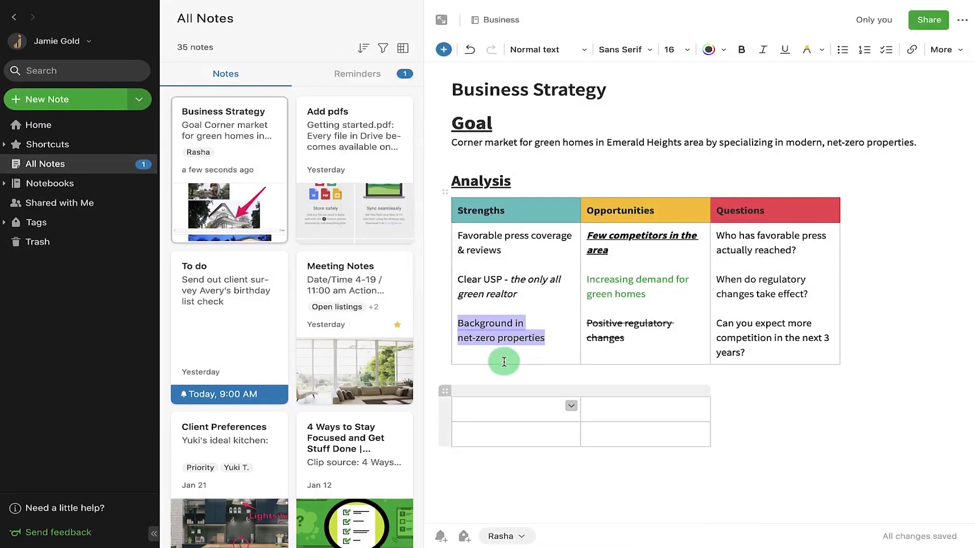
- Fill the table header with 'Challenges' on red and 'Goals' on green backgrounds
{"action": "type", "text": "Challenges"}
{"action": "key", "text": "Tab"}
{"action": "type", "text": "Goals"}
{"action": "left_click", "coordinate": [571, 405]}
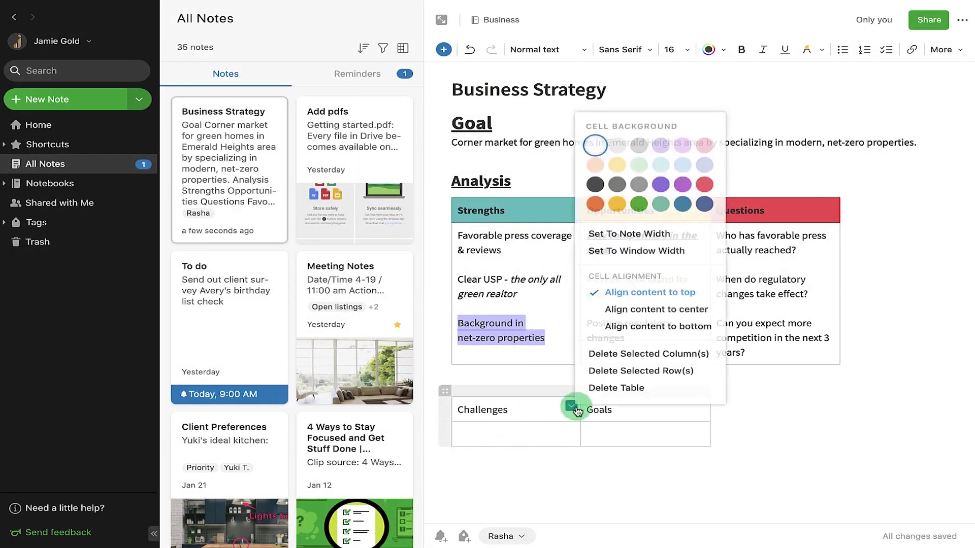
{"action": "left_click", "coordinate": [655, 144]}
{"action": "left_click", "coordinate": [700, 406]}
{"action": "left_click", "coordinate": [764, 200]}
- Add a divider line below the tables
{"action": "left_click", "coordinate": [587, 465]}
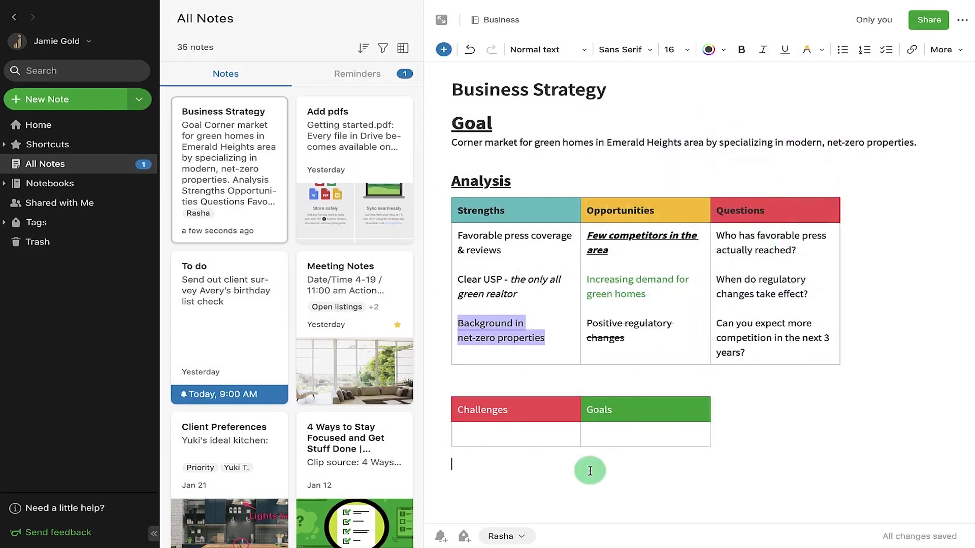
{"action": "left_click", "coordinate": [443, 50]}
{"action": "left_click", "coordinate": [401, 104]}
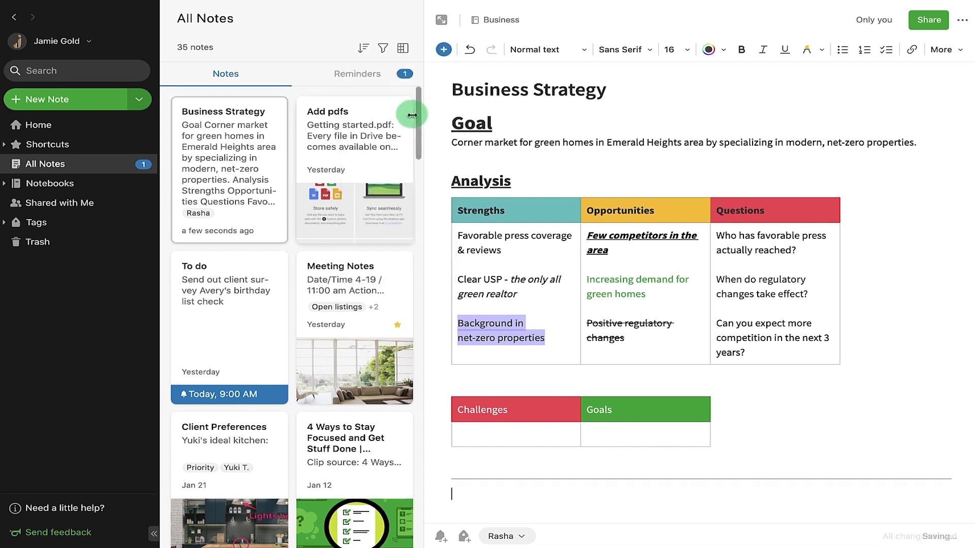
- Attach the file All Listings.pdf to the note
{"action": "left_click", "coordinate": [443, 50]}
{"action": "left_click", "coordinate": [420, 133]}
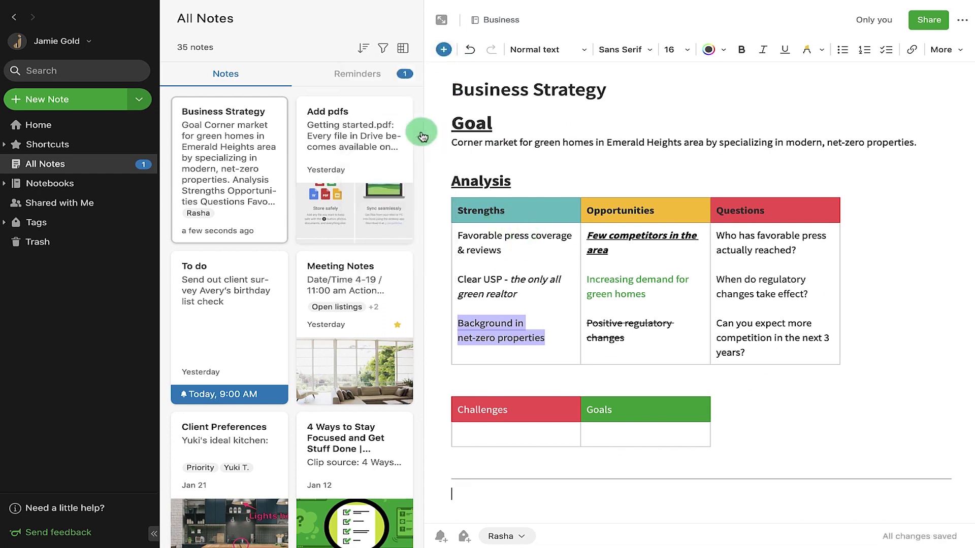
{"action": "left_click", "coordinate": [382, 47]}
{"action": "left_click", "coordinate": [726, 260]}
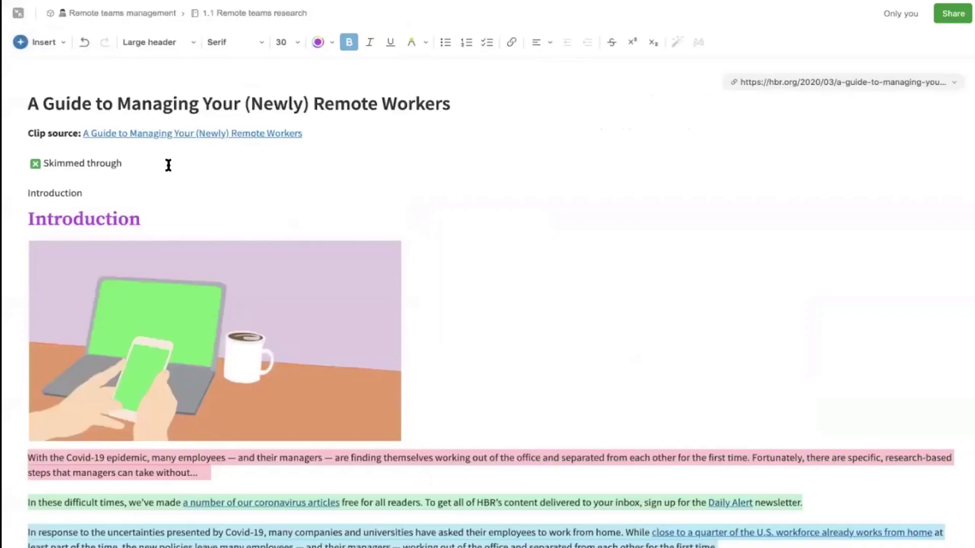
- Review the paragraph style list and check the Introduction heading's style
{"action": "left_click", "coordinate": [159, 45]}
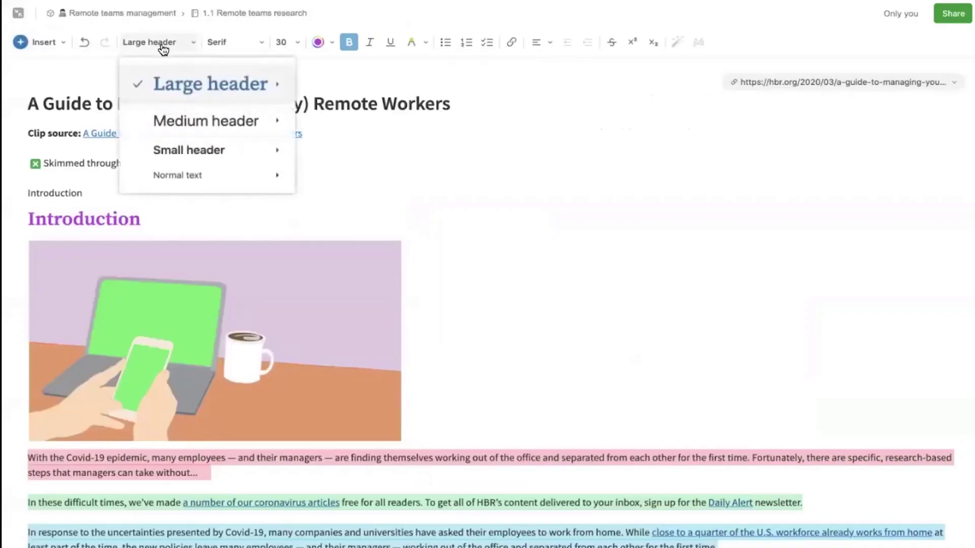
{"action": "left_click", "coordinate": [66, 219]}
{"action": "double_click", "coordinate": [66, 218]}
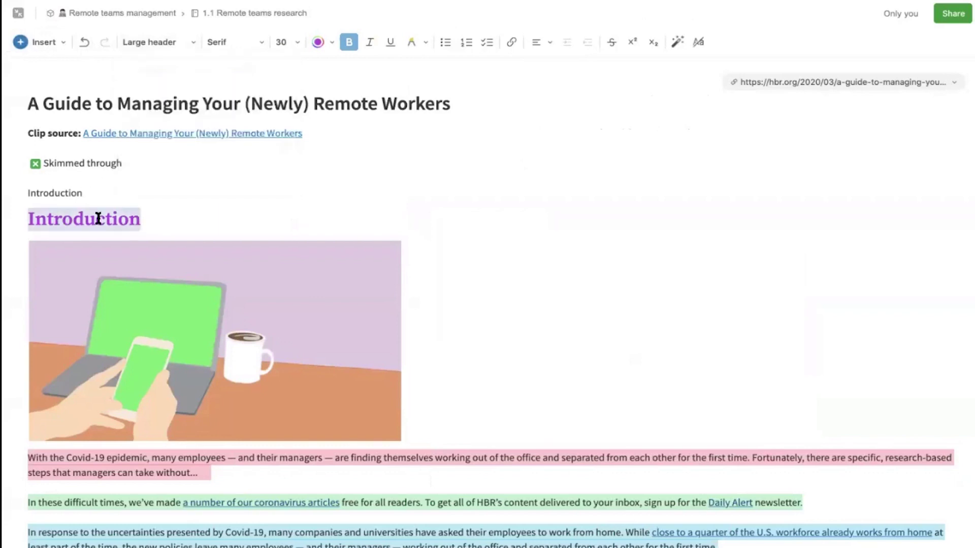
{"action": "scroll", "coordinate": [98, 219], "scroll_direction": "down", "scroll_amount": 6}
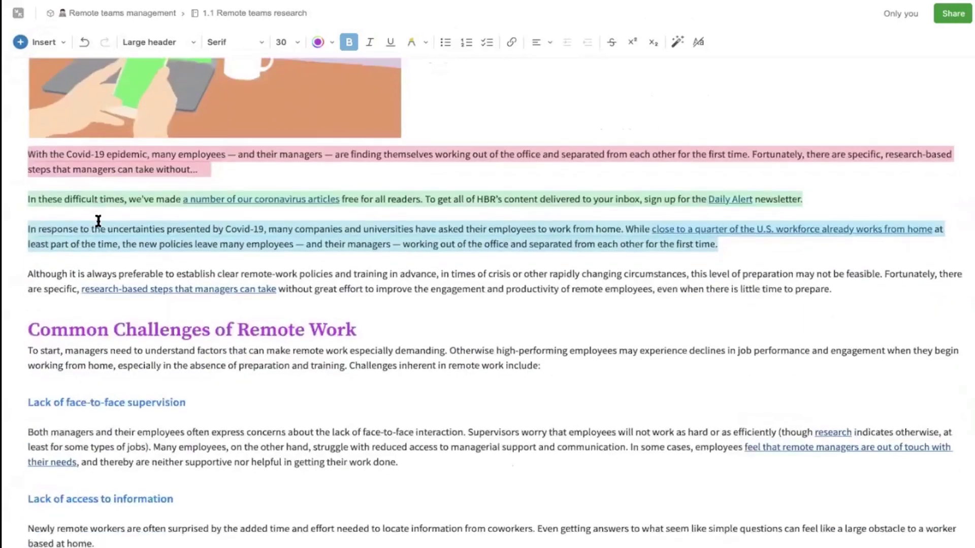
{"action": "scroll", "coordinate": [98, 221], "scroll_direction": "down", "scroll_amount": 1}
- Compare heading styles: section titles Large header Serif 30, subsections Small header Sans Serif 18
{"action": "double_click", "coordinate": [66, 344]}
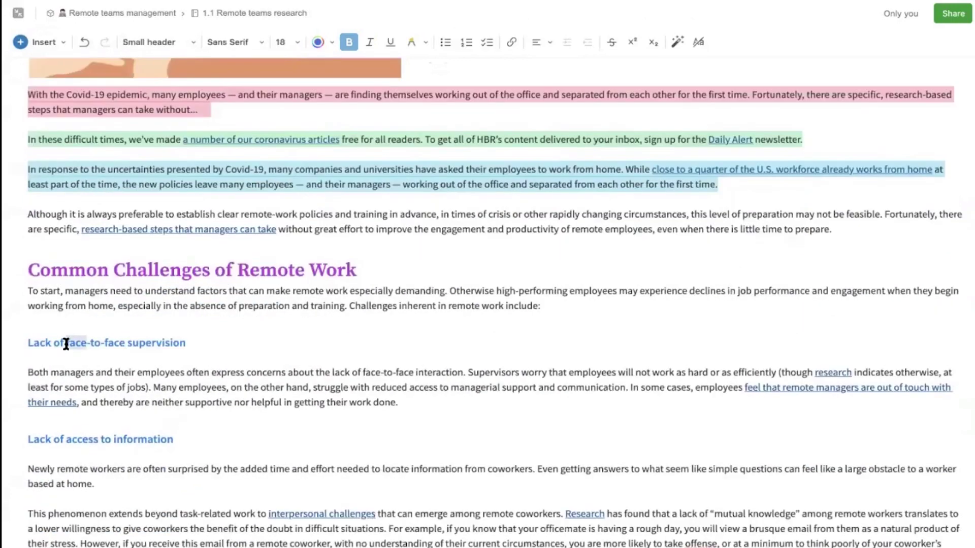
{"action": "triple_click", "coordinate": [74, 274]}
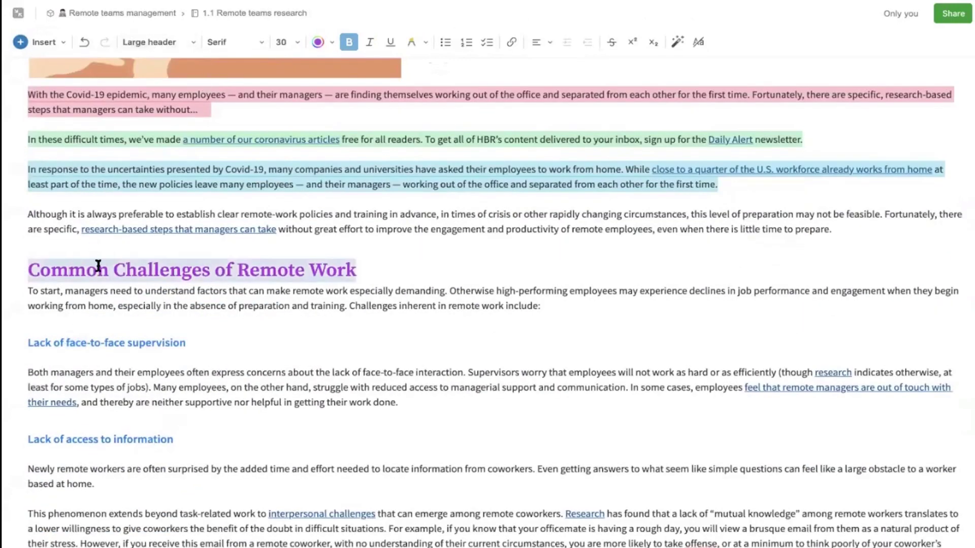
{"action": "triple_click", "coordinate": [70, 343]}
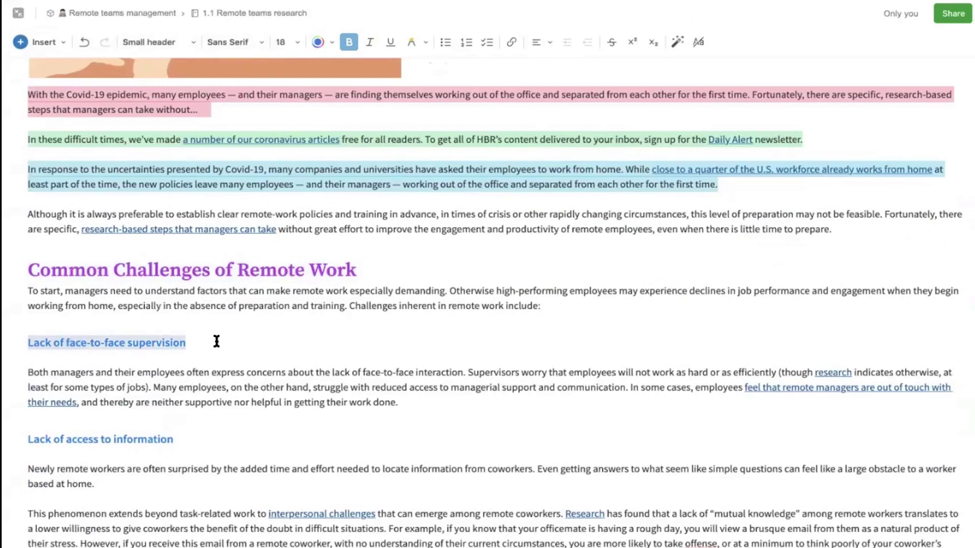
{"action": "scroll", "coordinate": [167, 274], "scroll_direction": "up", "scroll_amount": 7}
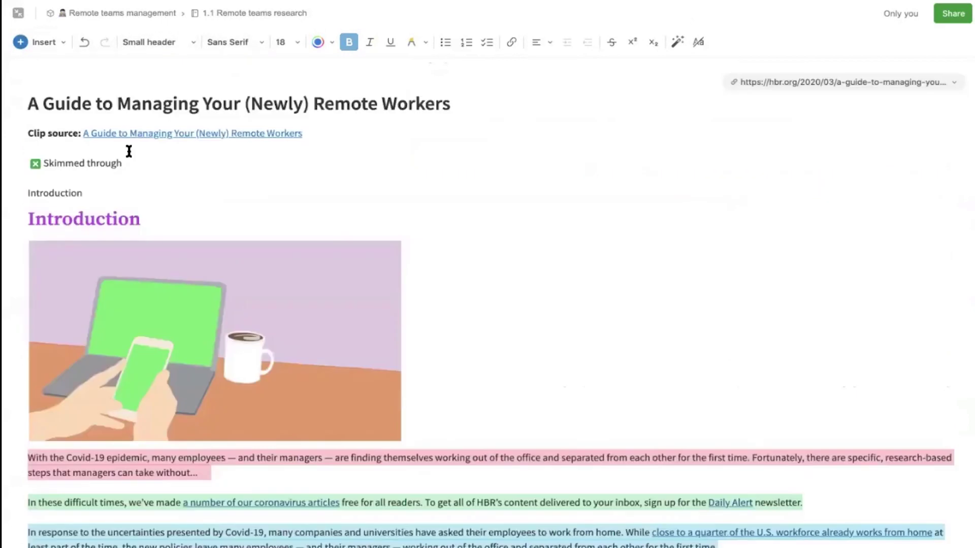
{"action": "triple_click", "coordinate": [70, 220]}
{"action": "scroll", "coordinate": [92, 222], "scroll_direction": "down", "scroll_amount": 5}
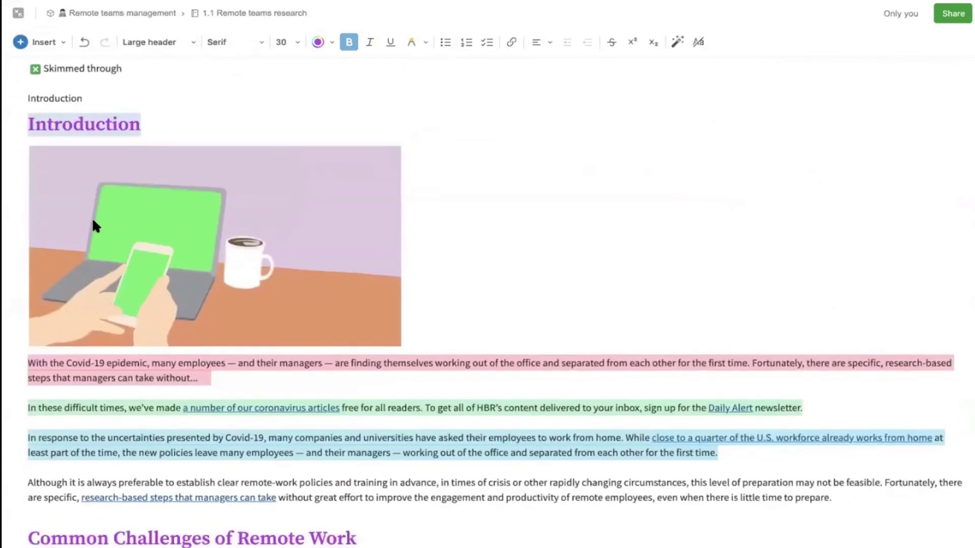
{"action": "scroll", "coordinate": [93, 221], "scroll_direction": "down", "scroll_amount": 18}
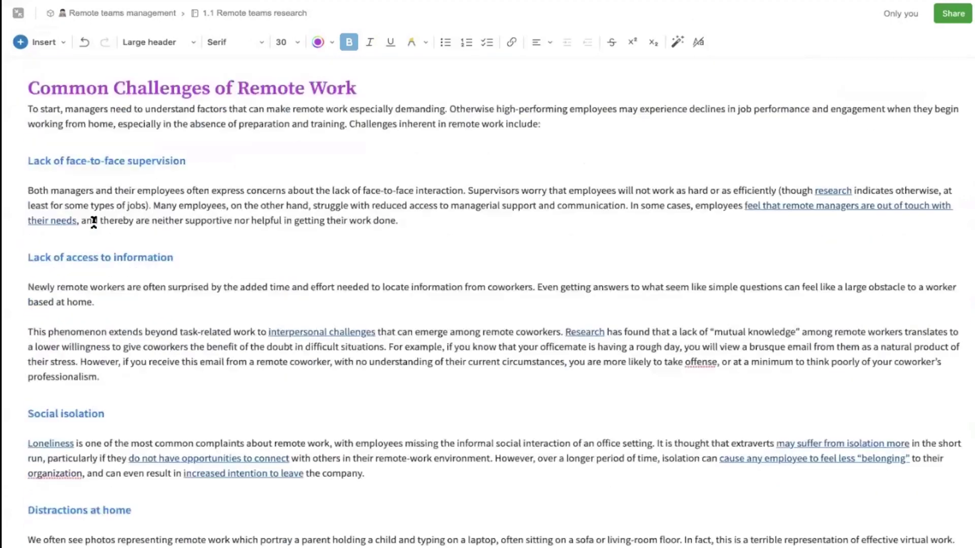
- Make the Introduction heading green in the Script font
{"action": "scroll", "coordinate": [94, 221], "scroll_direction": "down", "scroll_amount": 4}
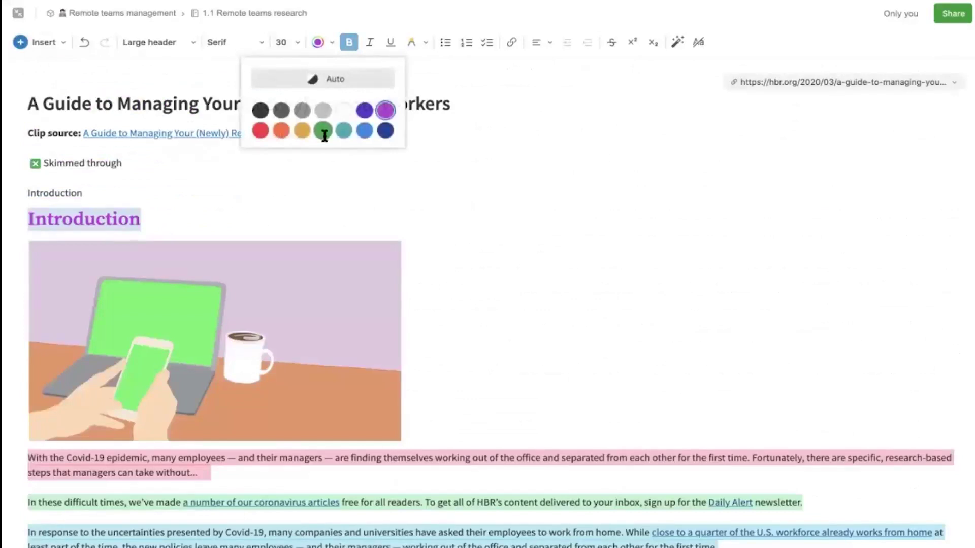
{"action": "left_click", "coordinate": [323, 133]}
{"action": "left_click", "coordinate": [247, 50]}
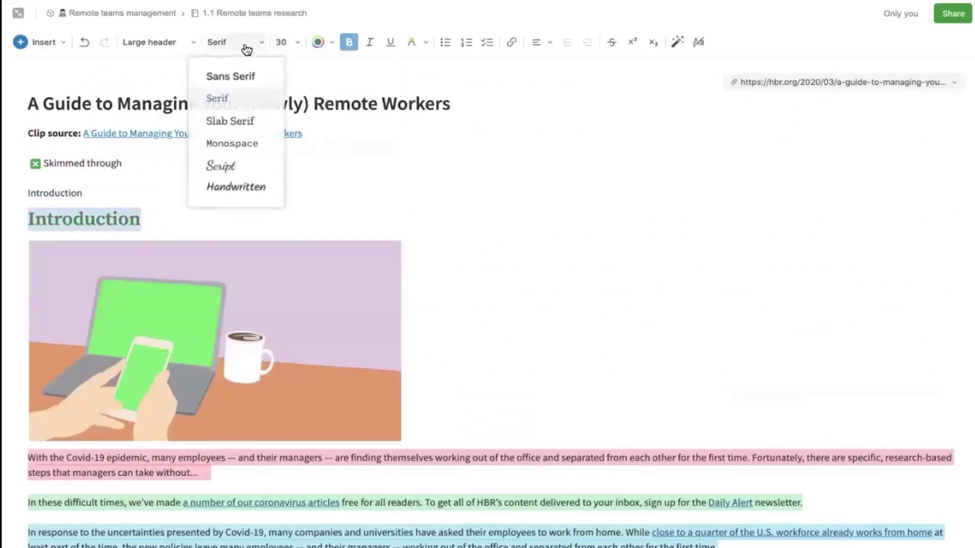
{"action": "left_click", "coordinate": [243, 168]}
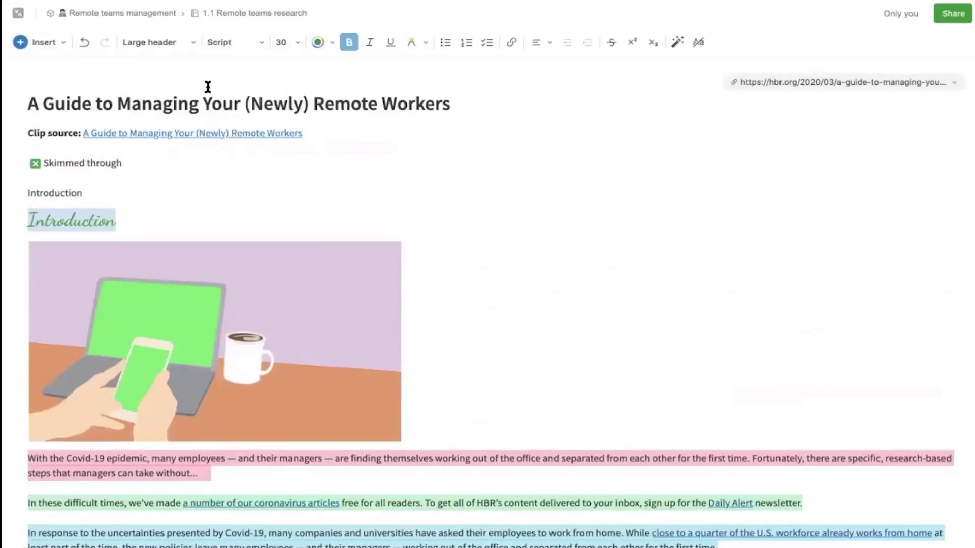
{"action": "scroll", "coordinate": [105, 235], "scroll_direction": "down", "scroll_amount": 4}
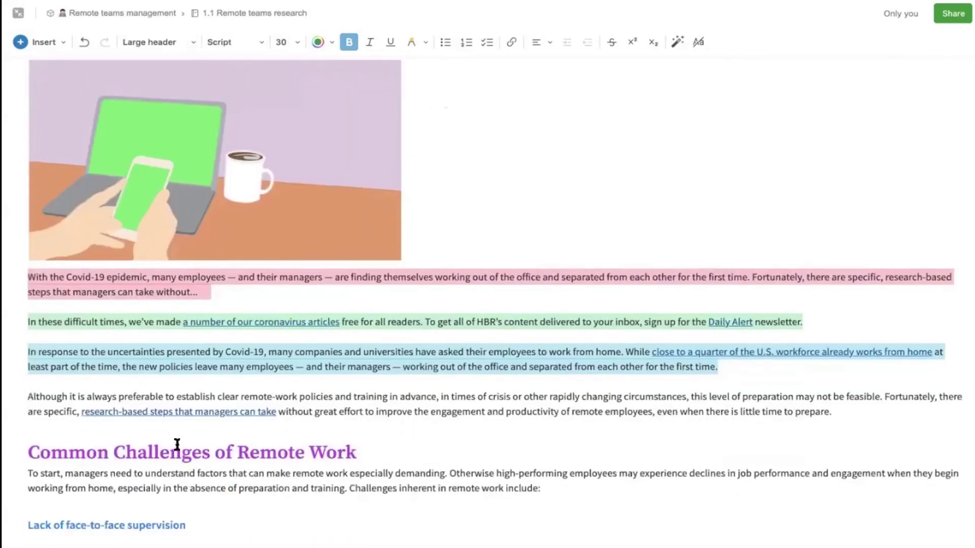
{"action": "scroll", "coordinate": [158, 200], "scroll_direction": "up", "scroll_amount": 4}
- Update the Large header style to match the green Script Introduction heading
{"action": "left_click", "coordinate": [170, 42]}
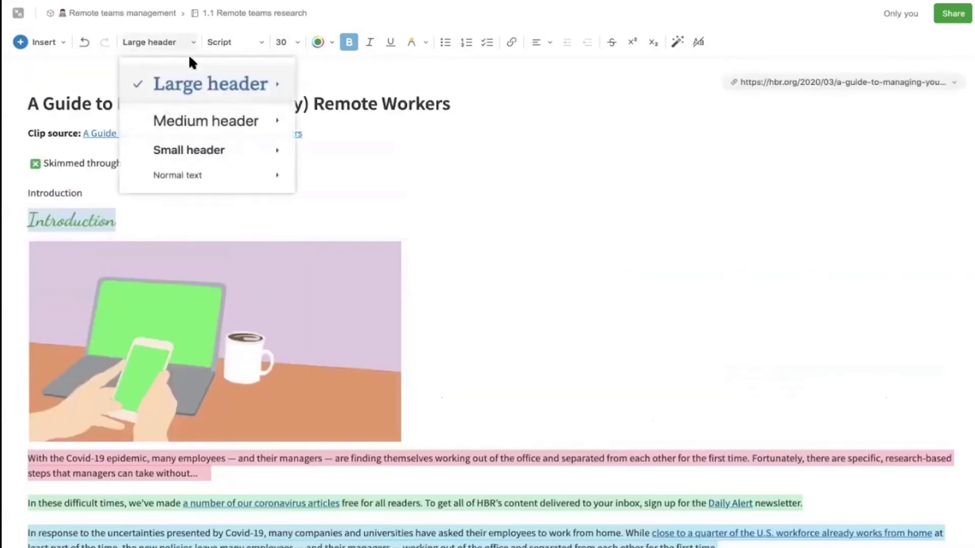
{"action": "mouse_move", "coordinate": [247, 83]}
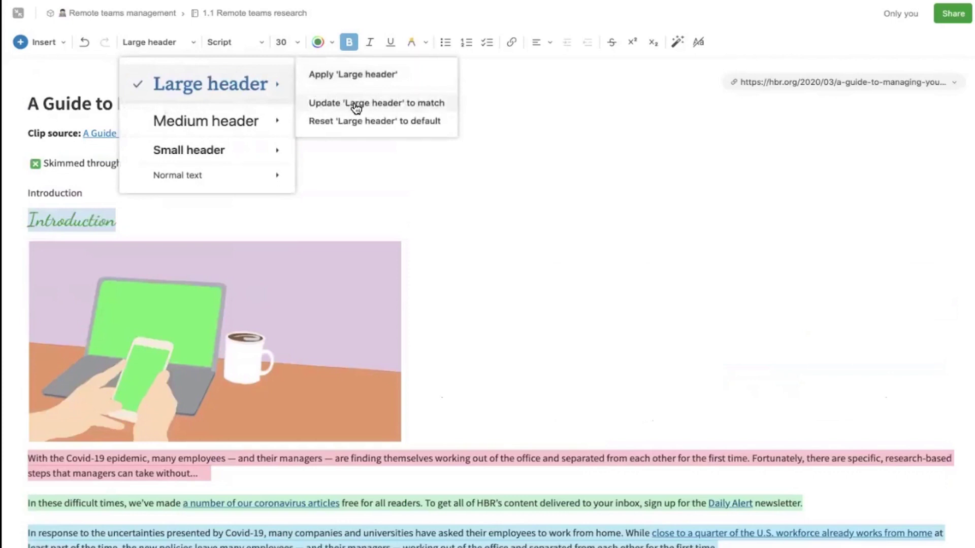
{"action": "left_click", "coordinate": [386, 104]}
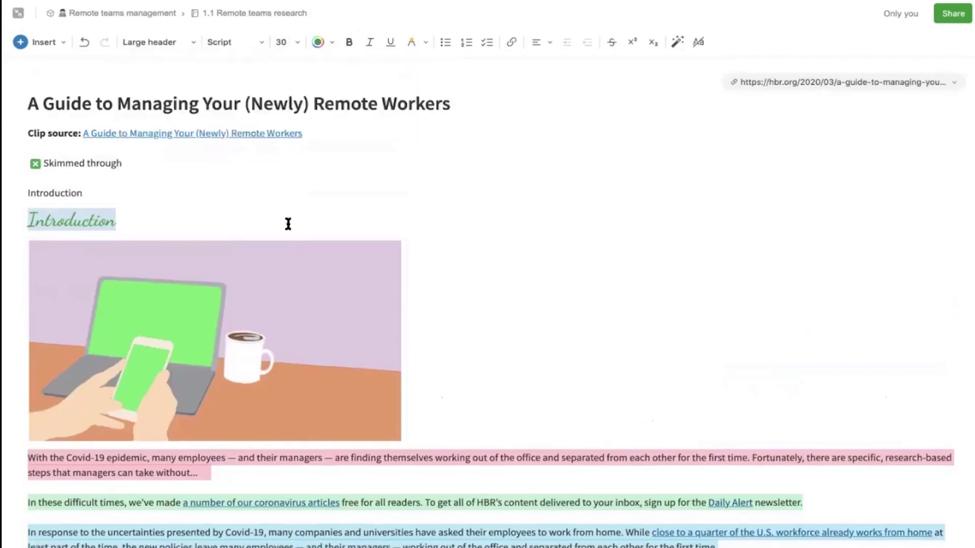
{"action": "scroll", "coordinate": [287, 224], "scroll_direction": "down", "scroll_amount": 6}
- Review the restyled Common Challenges heading and scroll to the subsections
{"action": "double_click", "coordinate": [152, 332]}
{"action": "scroll", "coordinate": [152, 333], "scroll_direction": "down", "scroll_amount": 1}
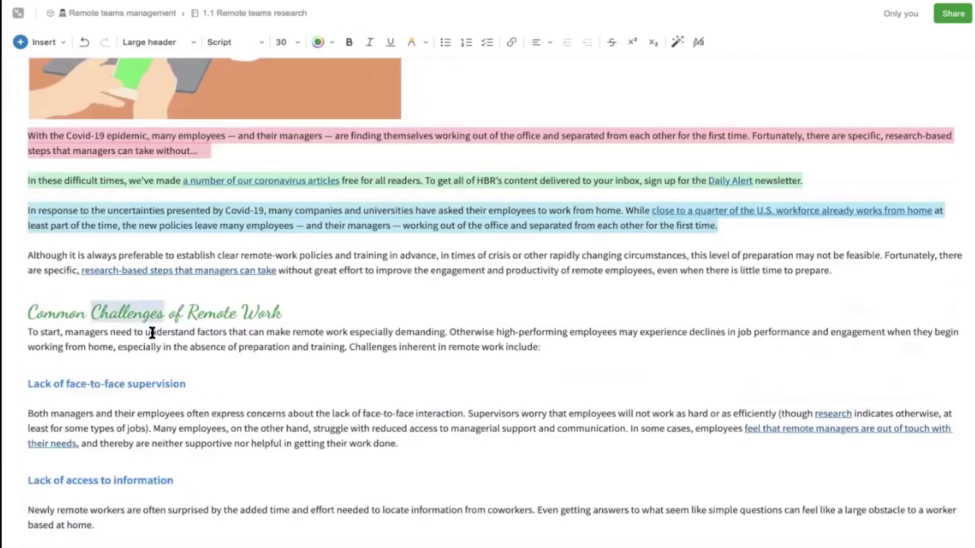
{"action": "scroll", "coordinate": [153, 333], "scroll_direction": "down", "scroll_amount": 15}
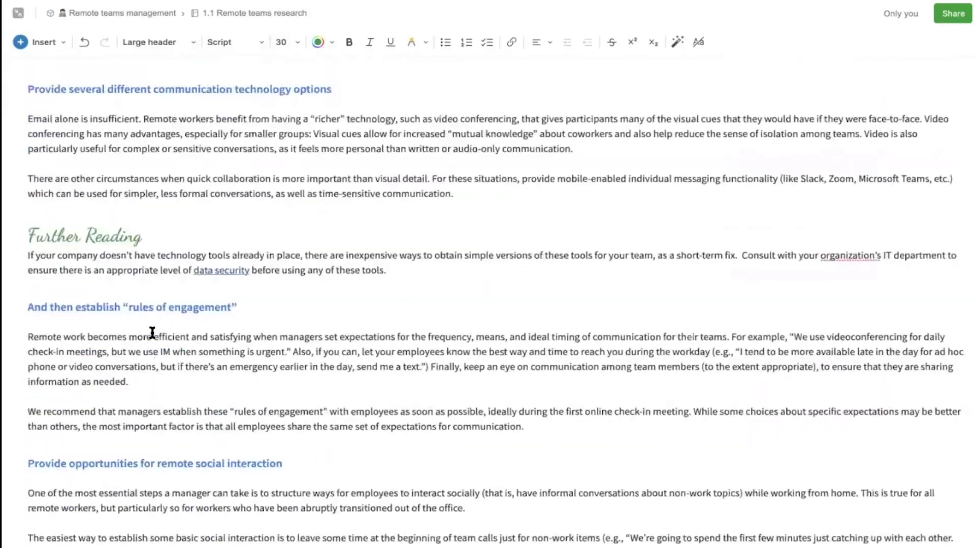
{"action": "scroll", "coordinate": [152, 332], "scroll_direction": "up", "scroll_amount": 20}
{"action": "scroll", "coordinate": [151, 332], "scroll_direction": "down", "scroll_amount": 4}
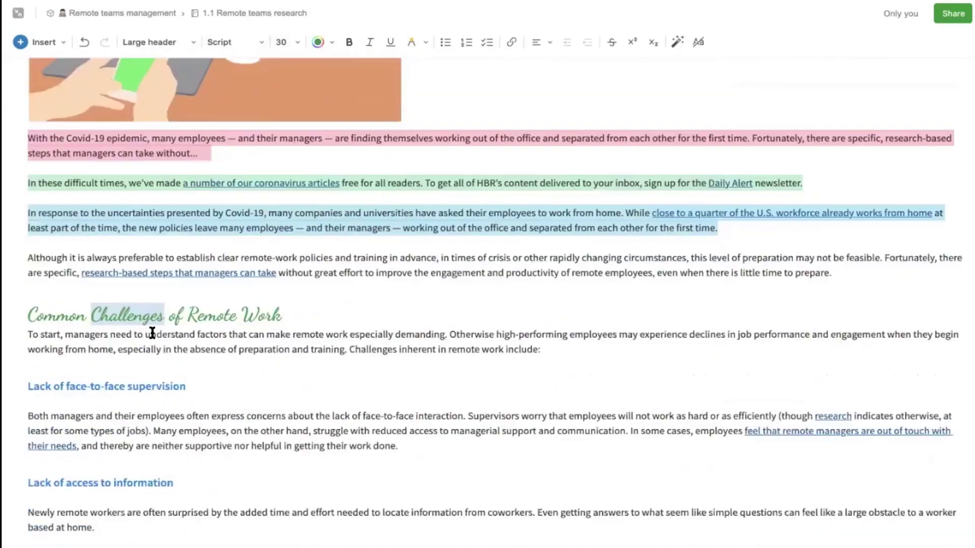
{"action": "scroll", "coordinate": [152, 333], "scroll_direction": "down", "scroll_amount": 1}
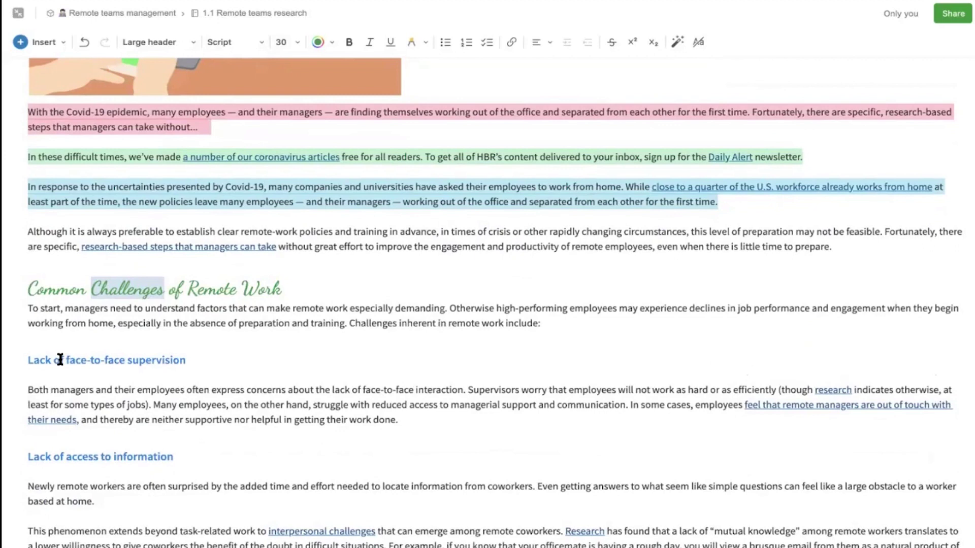
- Make the Lack of face-to-face supervision heading red in Monospace
{"action": "triple_click", "coordinate": [60, 360]}
{"action": "left_click", "coordinate": [168, 46]}
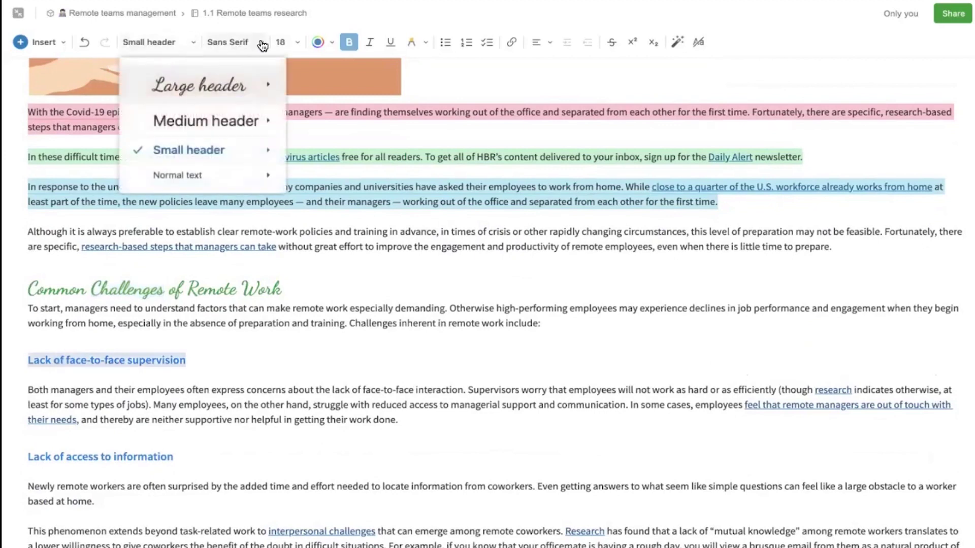
{"action": "left_click", "coordinate": [327, 45]}
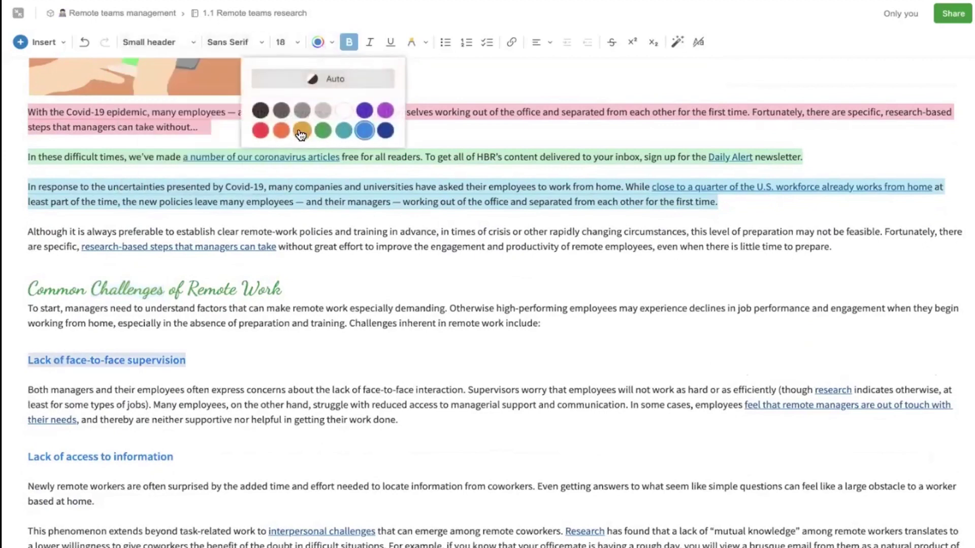
{"action": "left_click", "coordinate": [260, 130]}
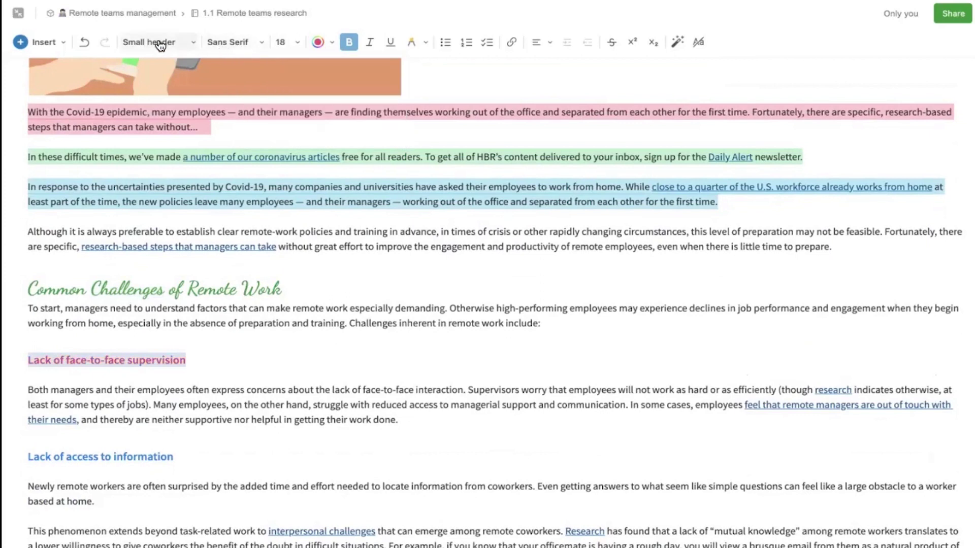
{"action": "left_click", "coordinate": [248, 46]}
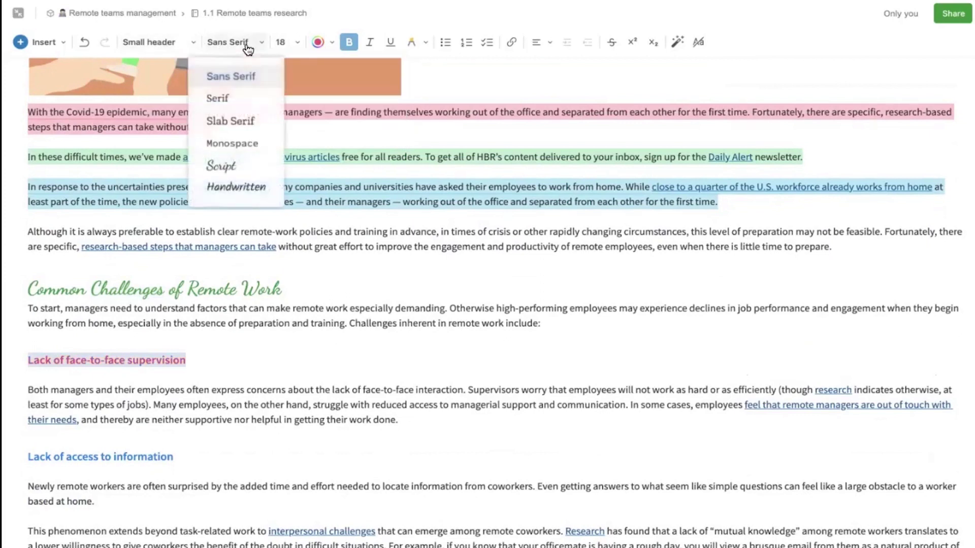
{"action": "left_click", "coordinate": [241, 147]}
- Update the Small header style to match this red Monospace heading
{"action": "left_click", "coordinate": [177, 42]}
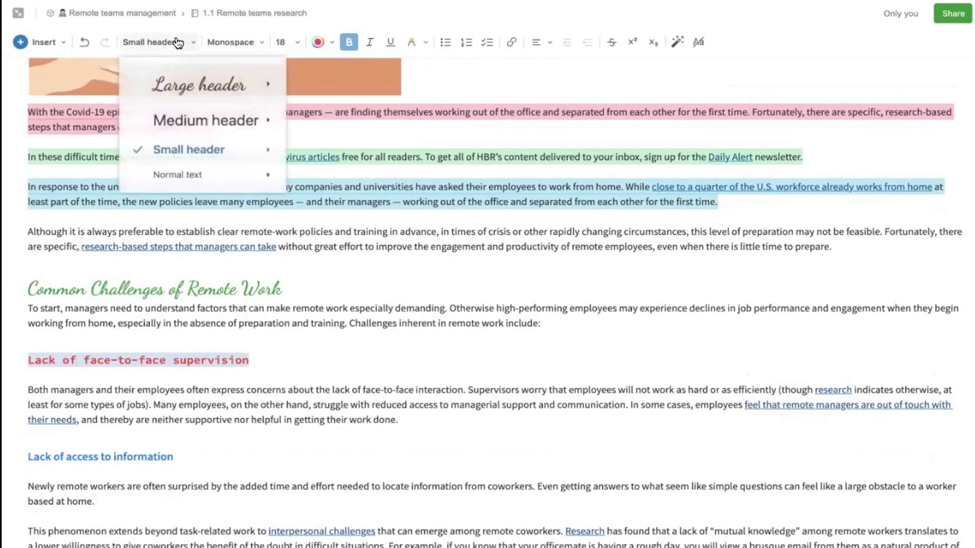
{"action": "mouse_move", "coordinate": [267, 150]}
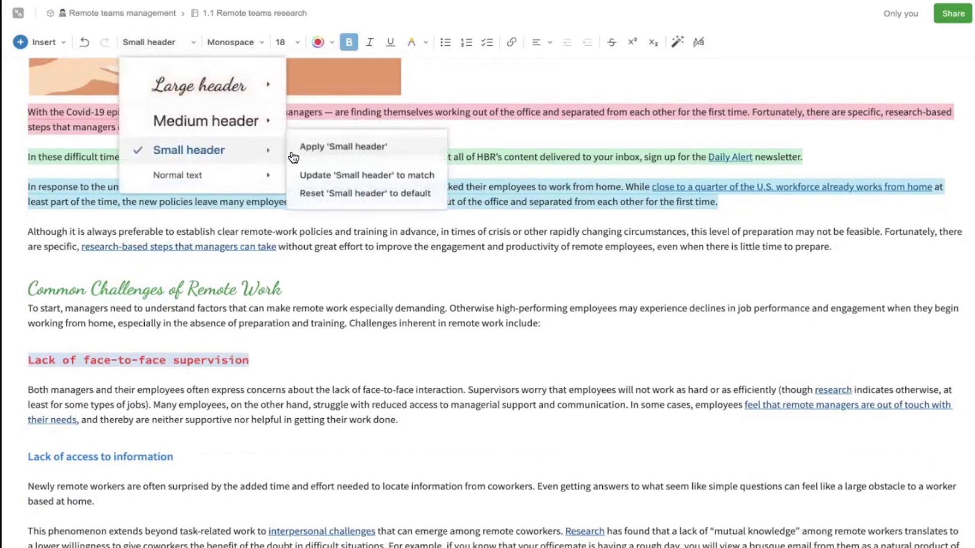
{"action": "left_click", "coordinate": [321, 178]}
- Scroll to the end of the note and place the cursor on the empty last line
{"action": "scroll", "coordinate": [154, 417], "scroll_direction": "down", "scroll_amount": 5}
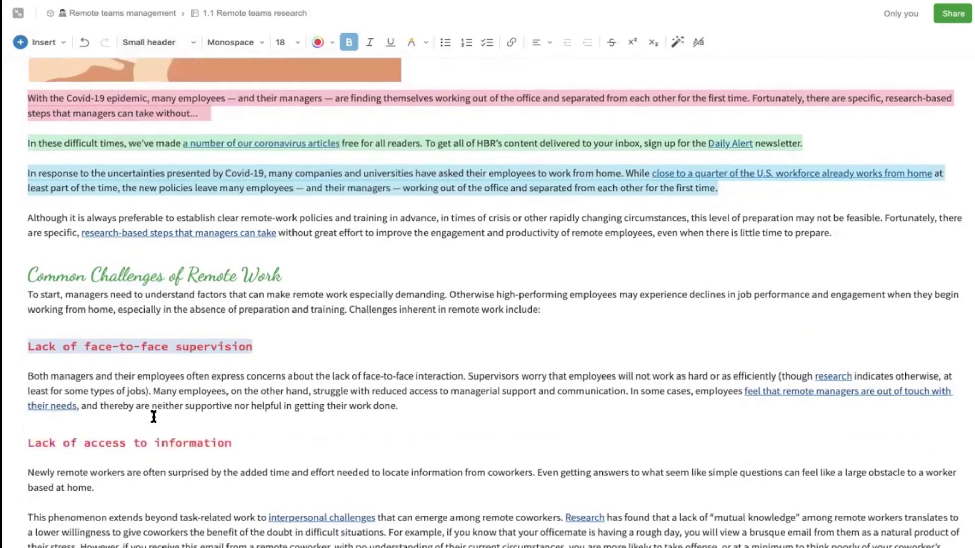
{"action": "scroll", "coordinate": [153, 417], "scroll_direction": "down", "scroll_amount": 5}
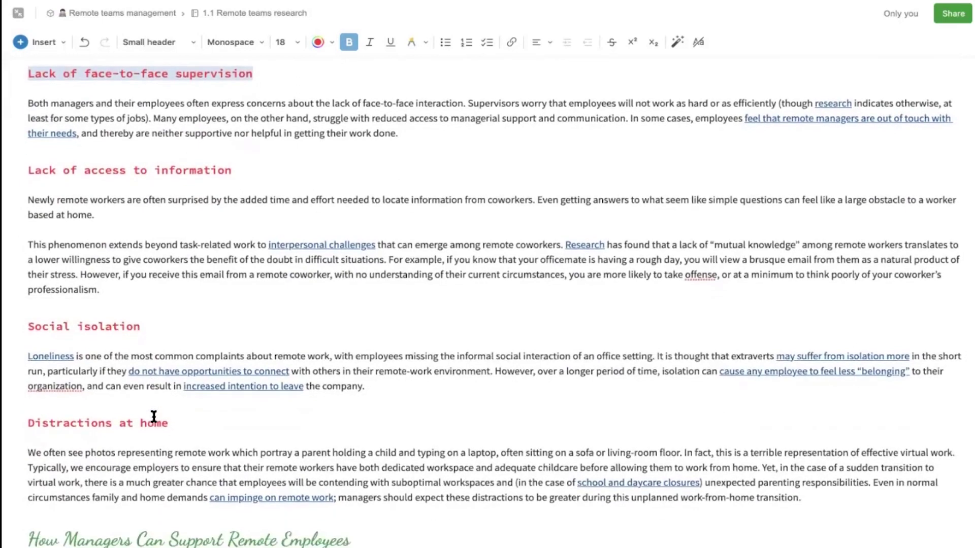
{"action": "scroll", "coordinate": [154, 417], "scroll_direction": "down", "scroll_amount": 1}
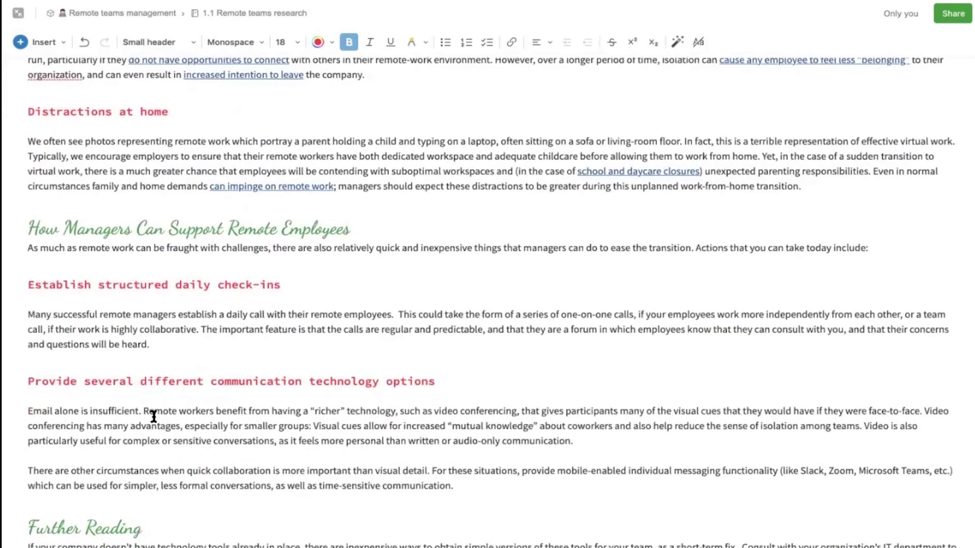
{"action": "scroll", "coordinate": [154, 417], "scroll_direction": "up", "scroll_amount": 8}
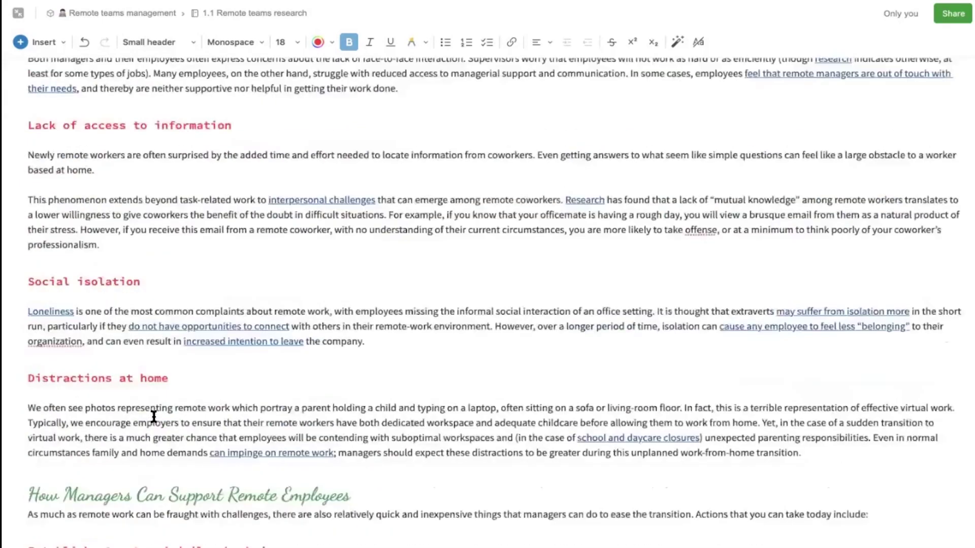
{"action": "scroll", "coordinate": [153, 417], "scroll_direction": "down", "scroll_amount": 10}
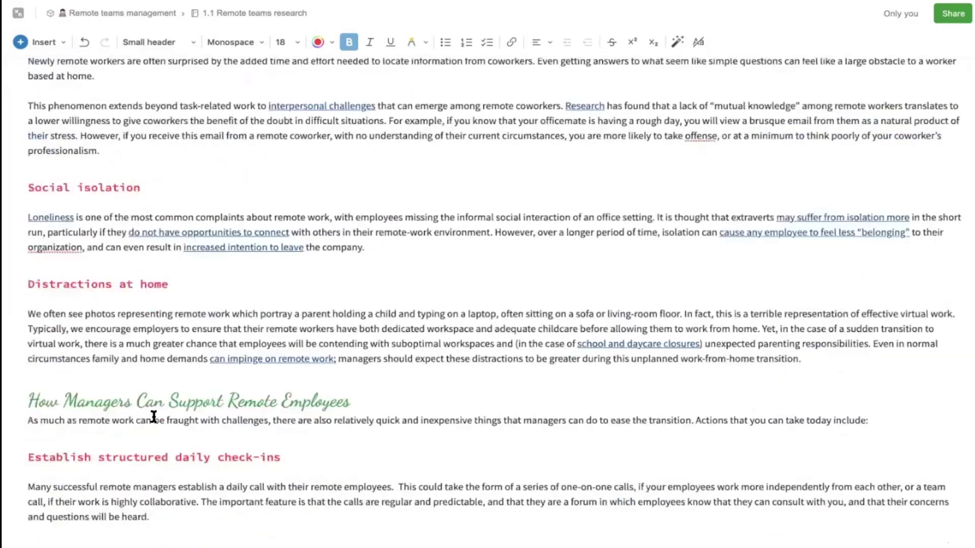
{"action": "scroll", "coordinate": [153, 416], "scroll_direction": "down", "scroll_amount": 6}
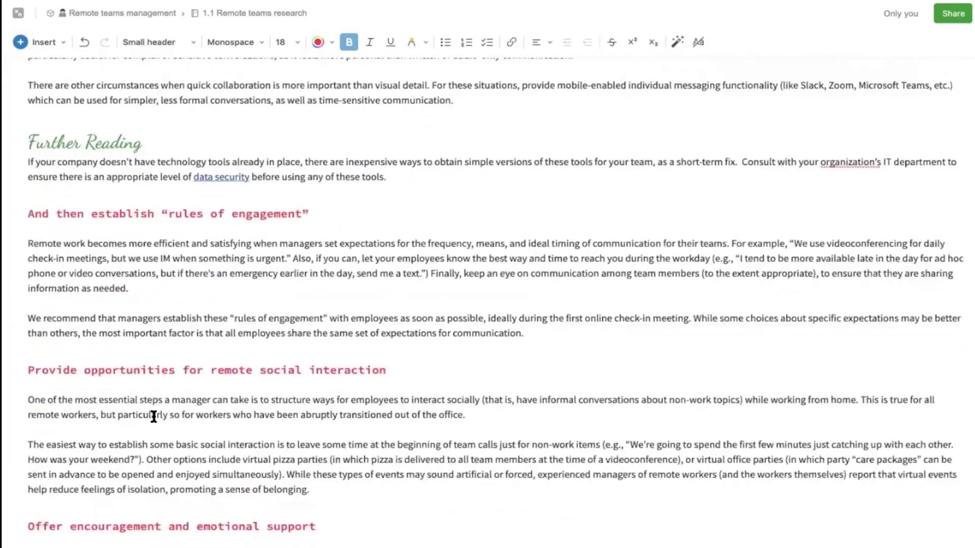
{"action": "scroll", "coordinate": [154, 417], "scroll_direction": "down", "scroll_amount": 5}
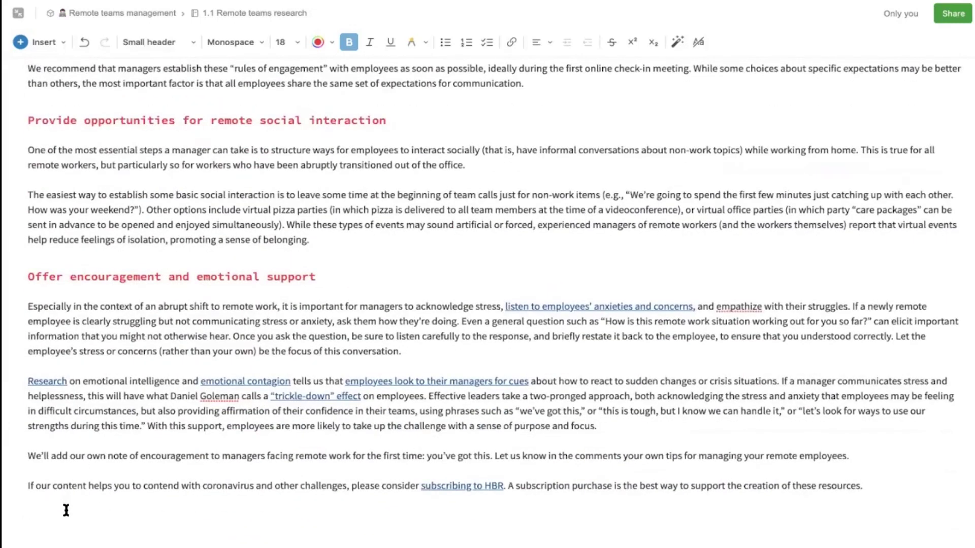
{"action": "left_click", "coordinate": [66, 510]}
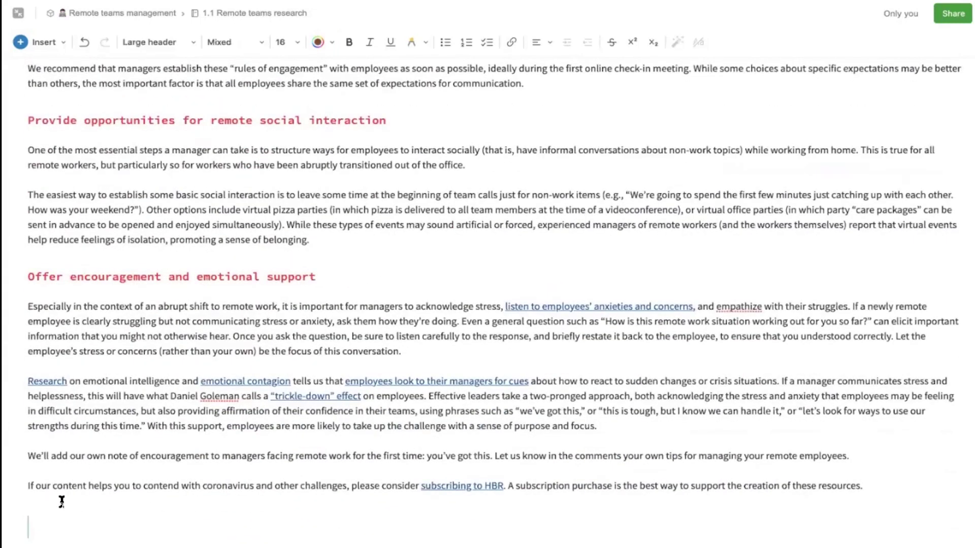
- Reset the last line to normal text, then begin a Large header line with 'Eve'
{"action": "key", "text": "BackSpace"}
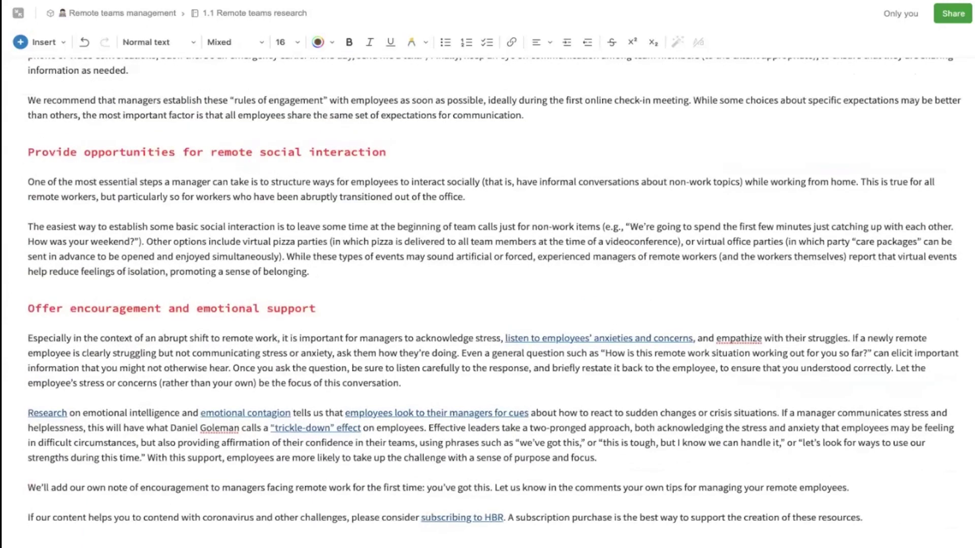
{"action": "key", "text": "Return"}
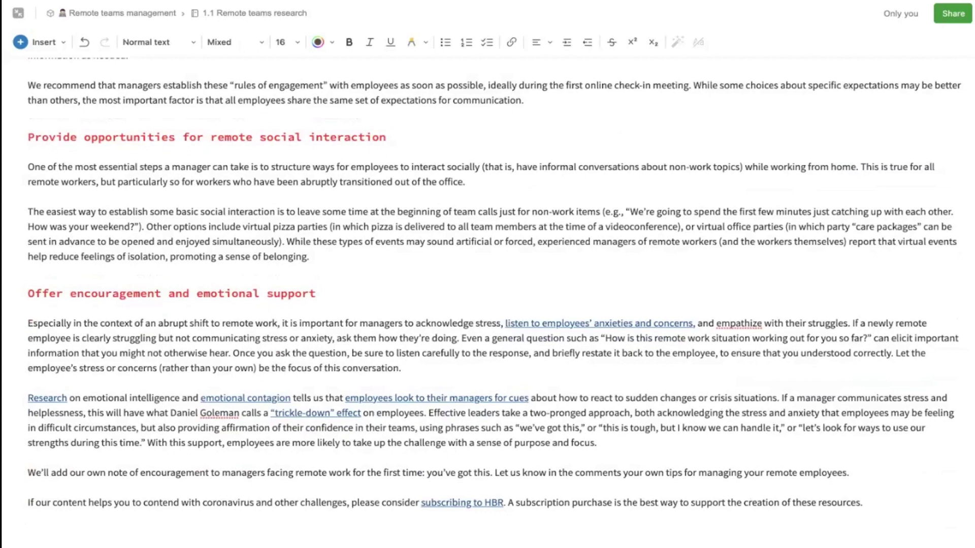
{"action": "left_click", "coordinate": [155, 43]}
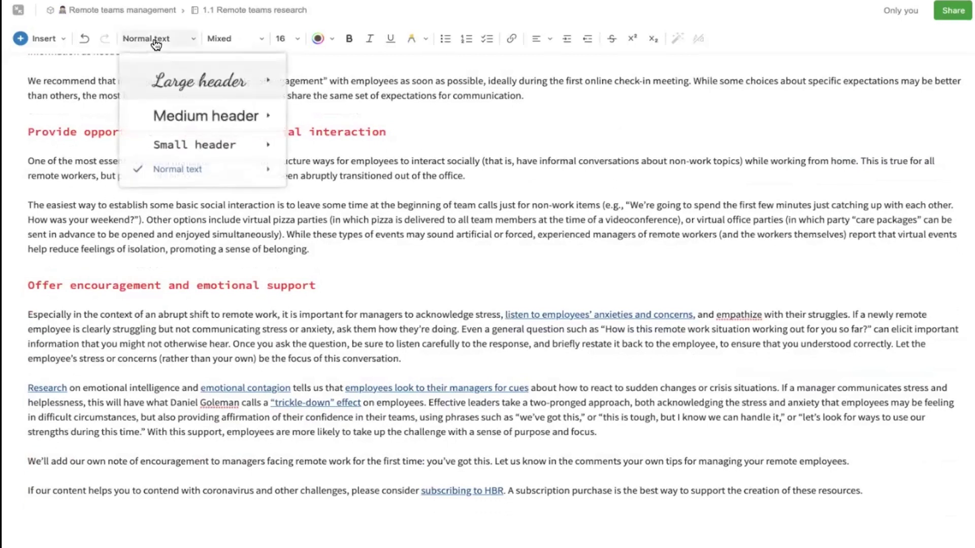
{"action": "left_click", "coordinate": [177, 87]}
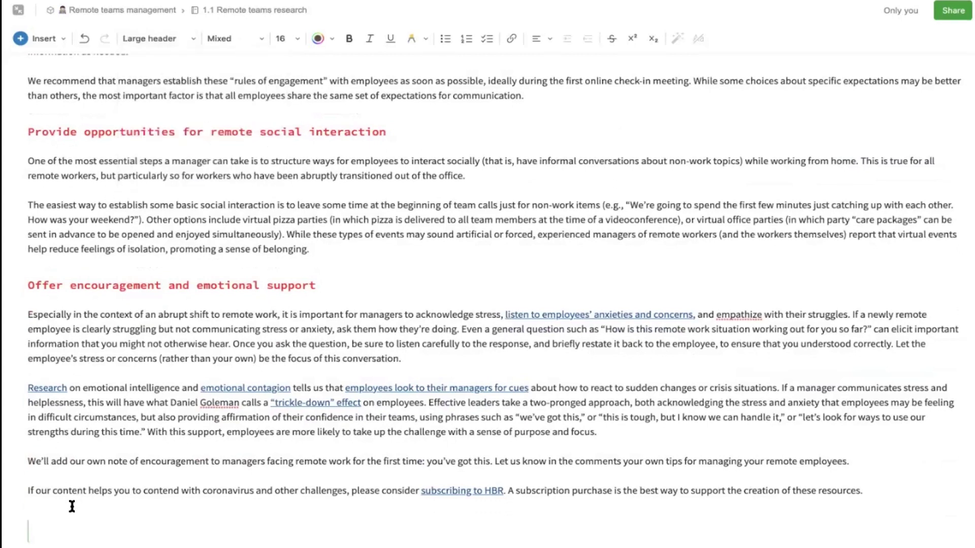
{"action": "type", "text": "Eve"}
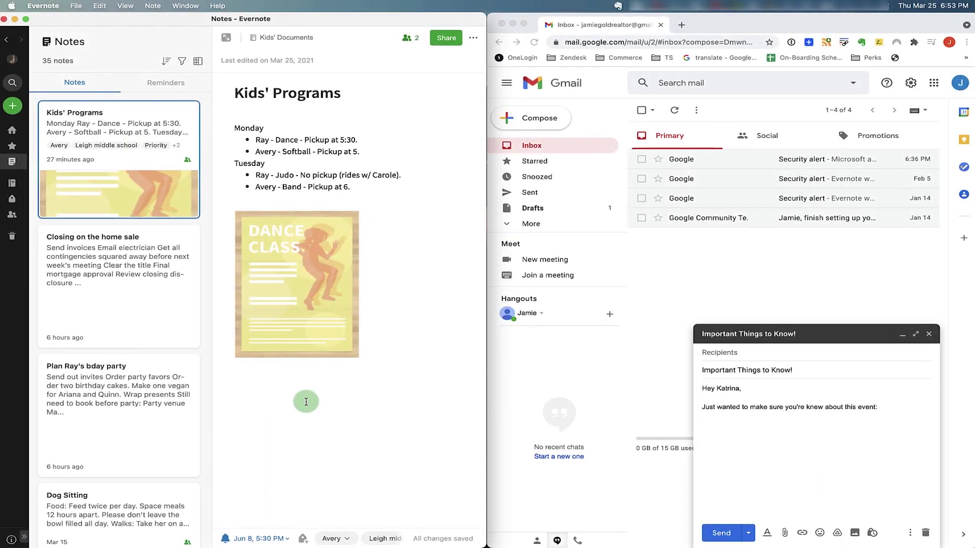
- Insert a link to the Kids' Programs note at the end of the Gmail draft
{"action": "left_click", "coordinate": [877, 431]}
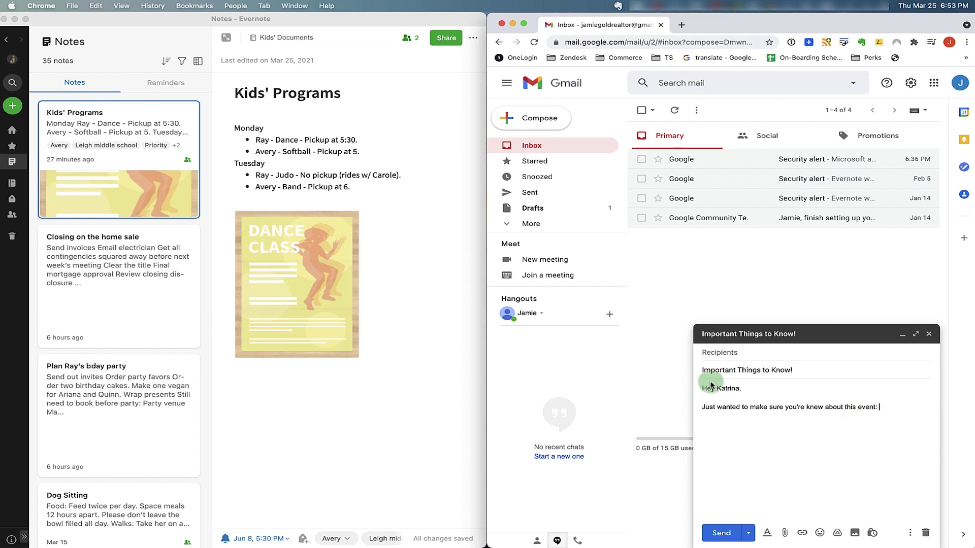
{"action": "left_click", "coordinate": [124, 127]}
{"action": "left_click_drag", "start_coordinate": [125, 127], "coordinate": [884, 406]}
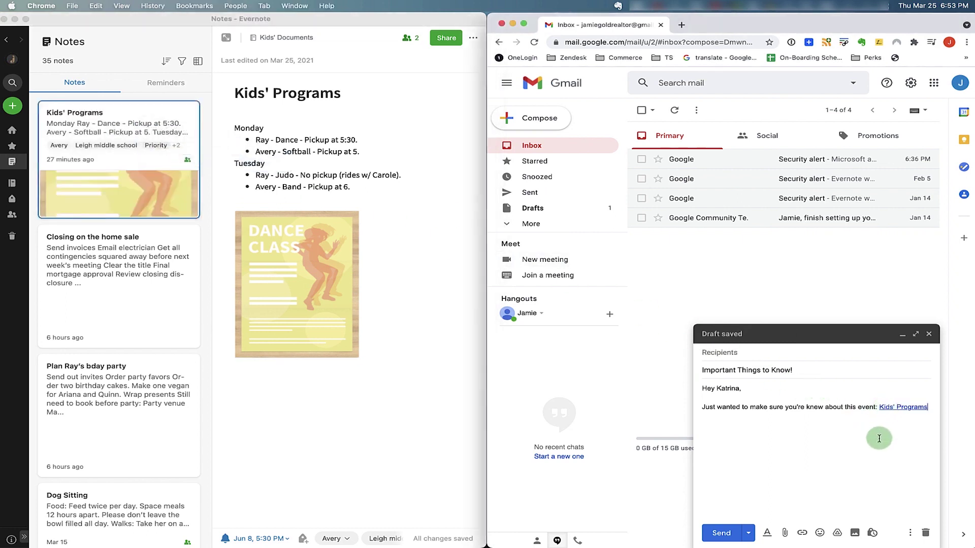
- Add a new line introducing what to know for next week
{"action": "key", "text": "Return"}
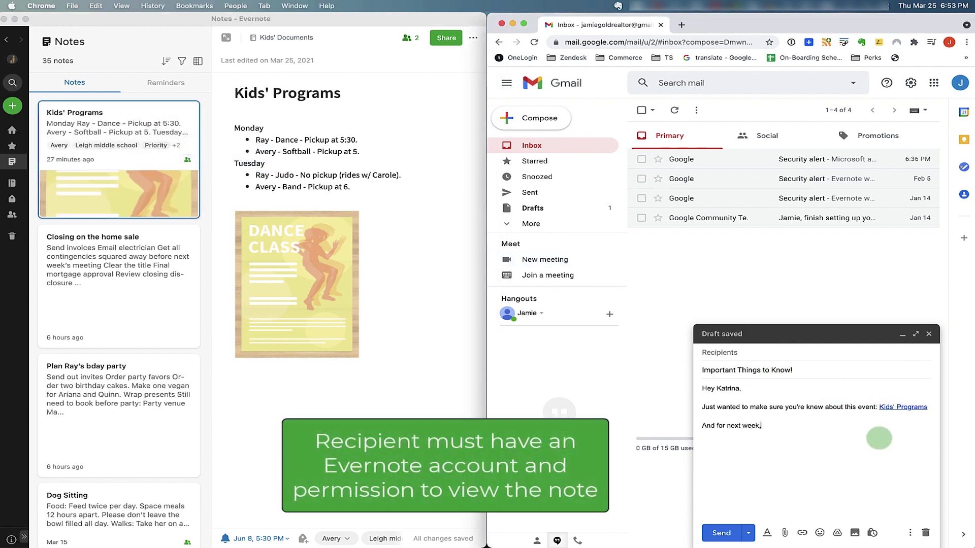
{"action": "type", "text": "re!"}
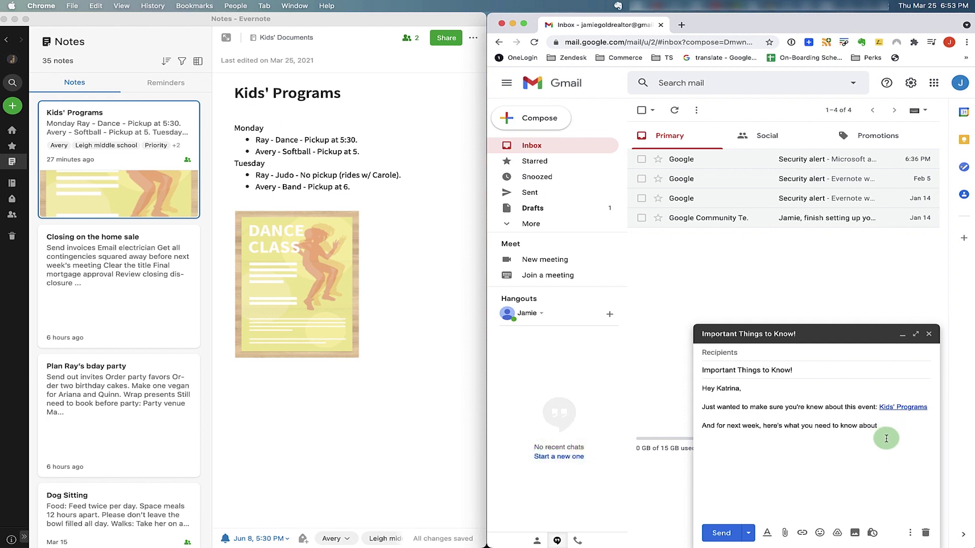
{"action": "left_click", "coordinate": [725, 361]}
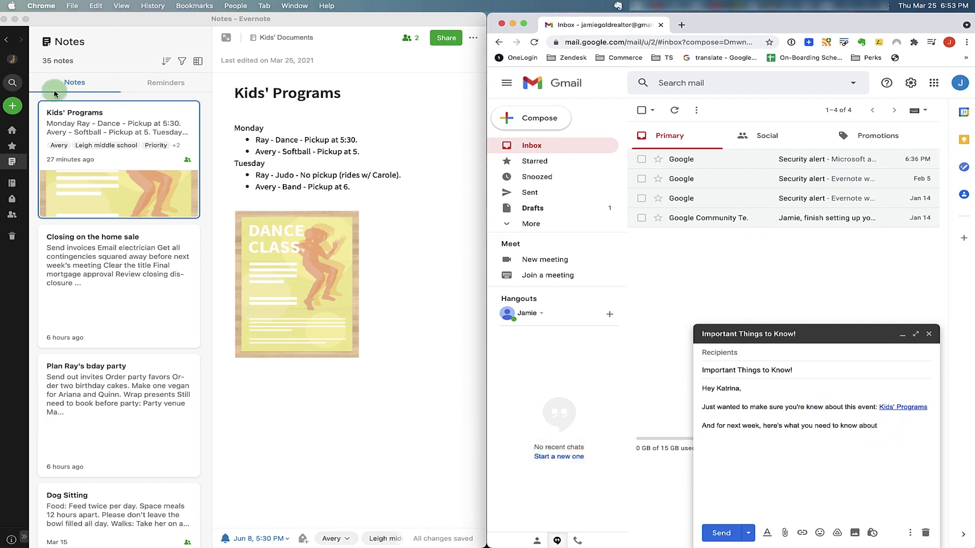
- Search Evernote for 'dog sitting' and link the Dog Sitting note into the email
{"action": "left_click", "coordinate": [16, 84]}
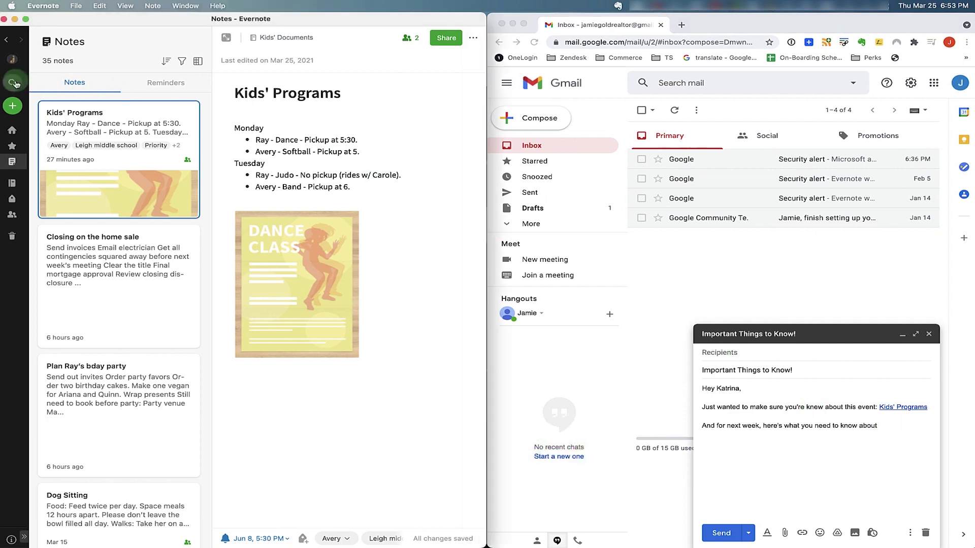
{"action": "left_click", "coordinate": [15, 84]}
{"action": "type", "text": "dog sitting"}
{"action": "key", "text": "Return"}
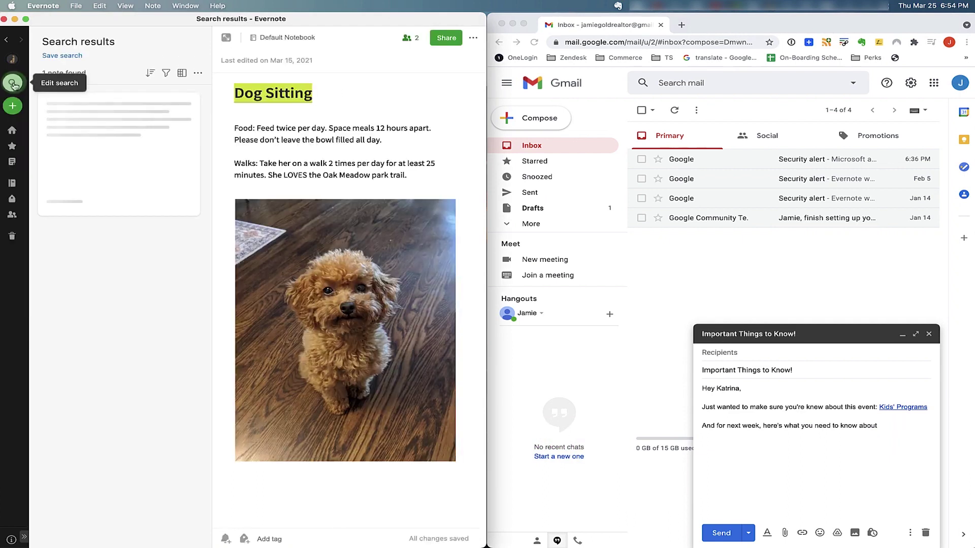
{"action": "left_click_drag", "start_coordinate": [107, 117], "coordinate": [887, 426]}
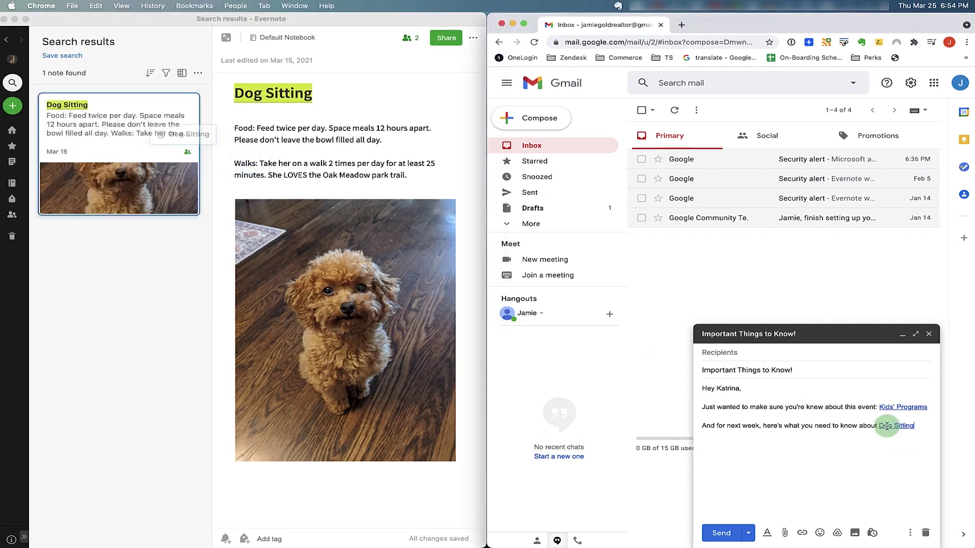
- Add 'Let me know if you have any questions.' and a thank-you, linking Dog Sitting into Outlook
{"action": "key", "text": "Return"}
{"action": "key", "text": "Return"}
{"action": "type", "text": "Let me know if you have any questions."}
{"action": "key", "text": "Return"}
{"action": "key", "text": "Return"}
{"action": "type", "text": "Thank you!"}
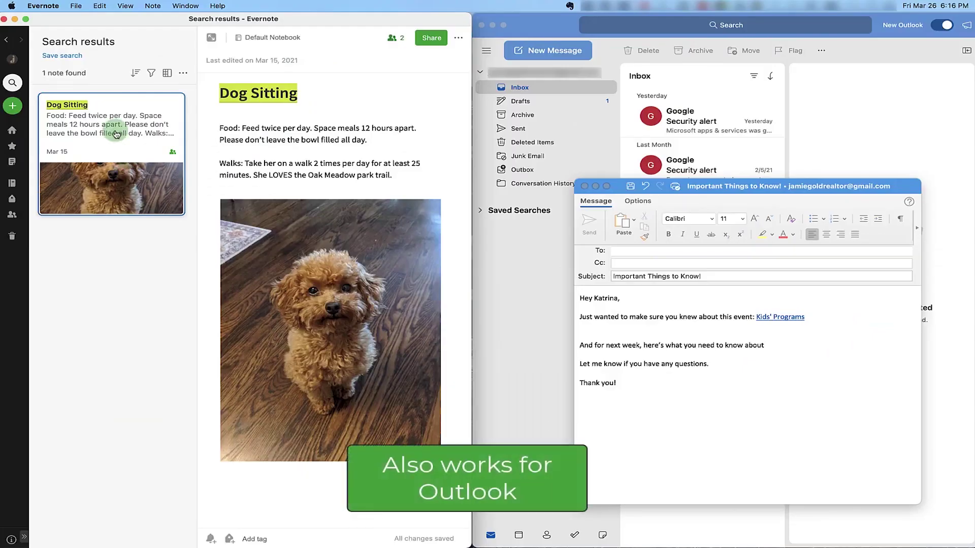
{"action": "left_click_drag", "start_coordinate": [117, 138], "coordinate": [769, 349]}
{"action": "left_click", "coordinate": [764, 387]}
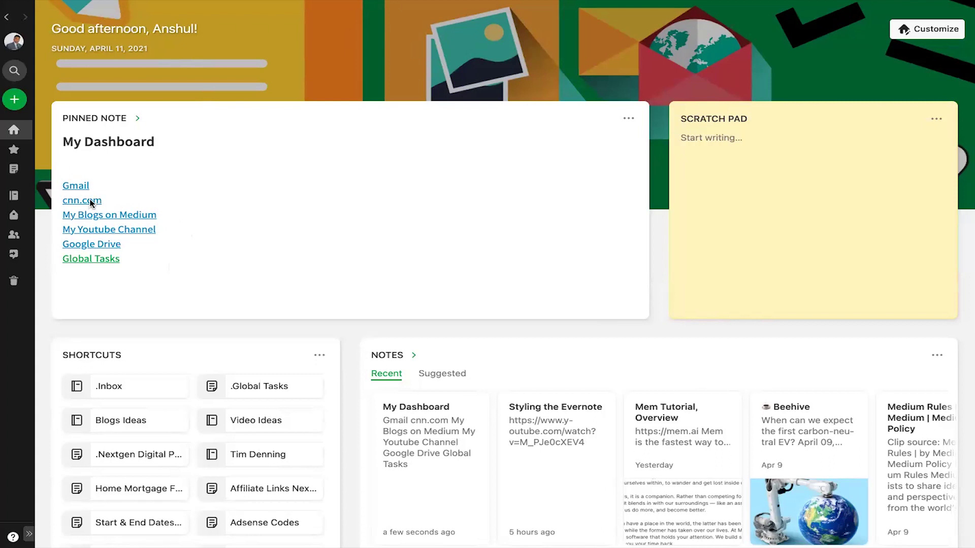
- Open the cnn.com link from the pinned note, then view the .Global Tasks note
{"action": "left_click", "coordinate": [92, 202]}
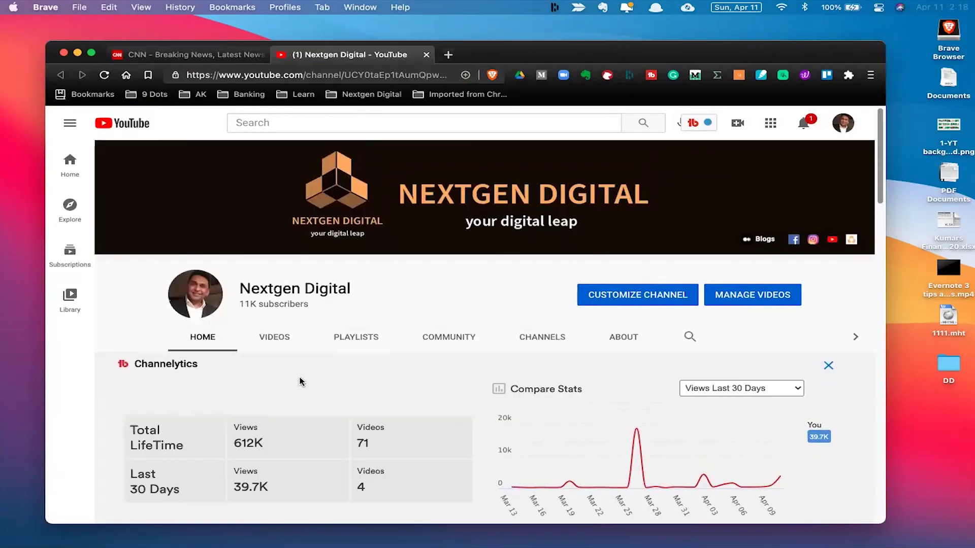
{"action": "scroll", "coordinate": [300, 381], "scroll_direction": "down", "scroll_amount": 10}
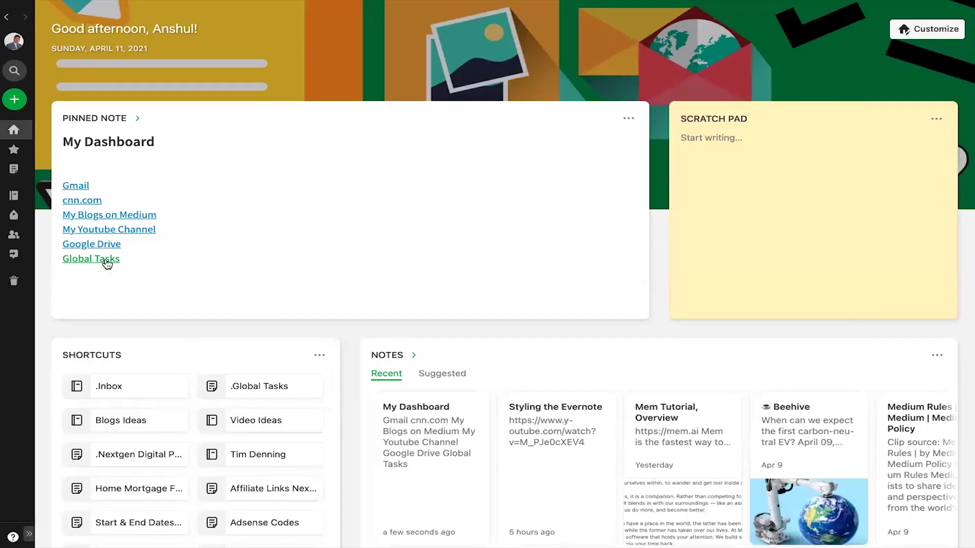
{"action": "left_click", "coordinate": [106, 260]}
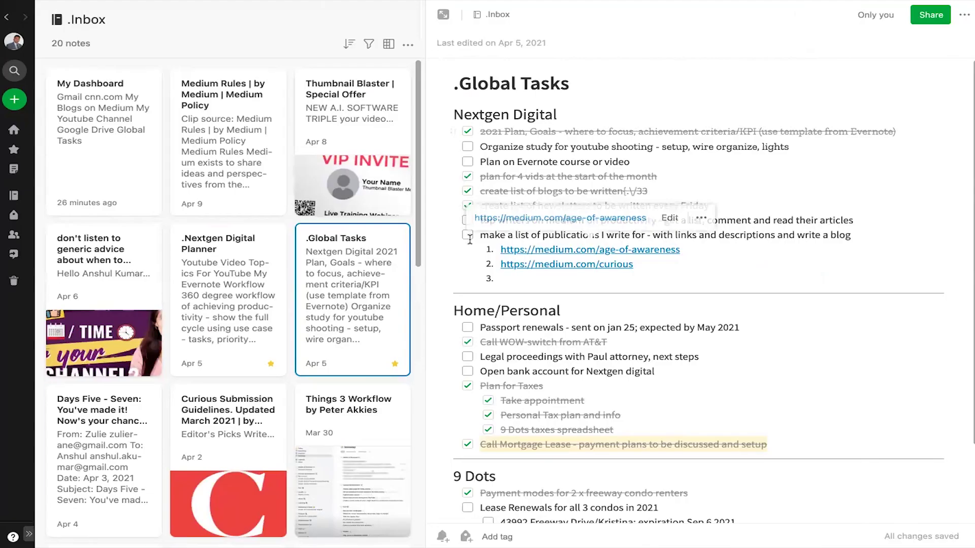
- Return to Home and bring up the new-note templates such as Blank Note, Meeting Note and To-Do
{"action": "mouse_move", "coordinate": [579, 249]}
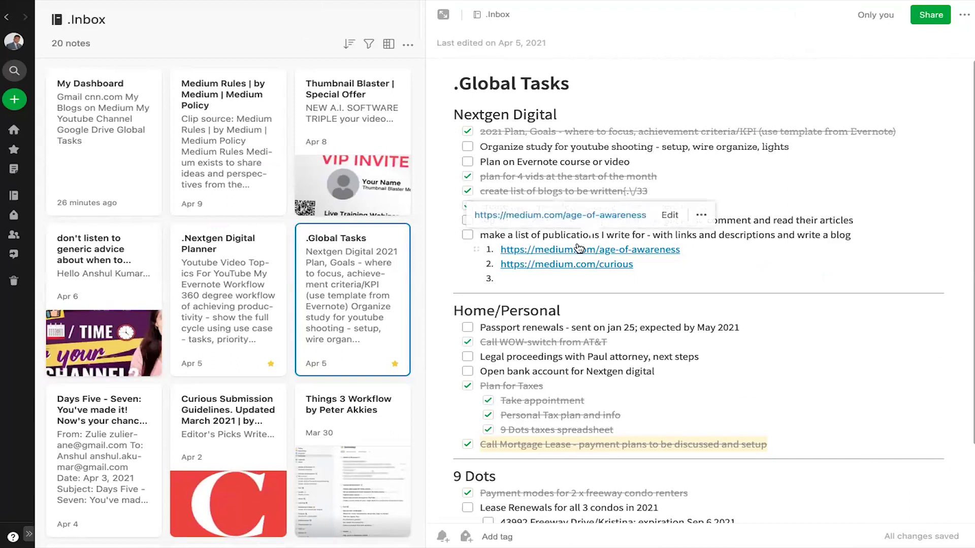
{"action": "left_click", "coordinate": [14, 131]}
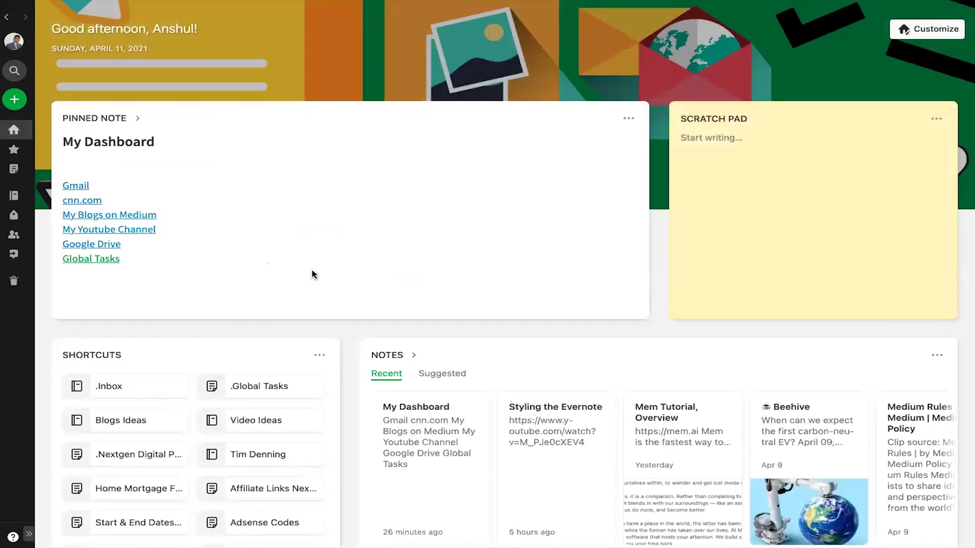
{"action": "left_click", "coordinate": [15, 100]}
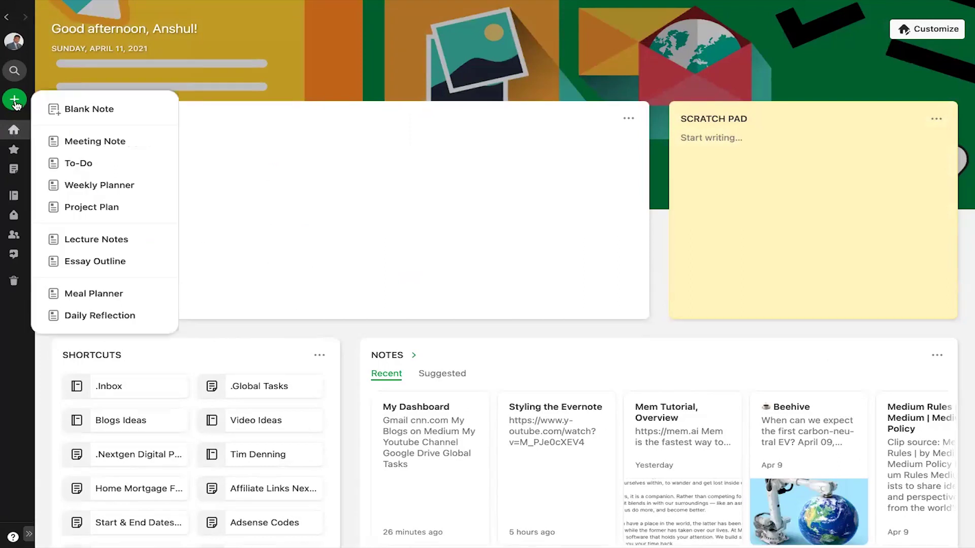
- Create a blank note titled 'MY HOME' with 'weather.com' and 'Youtube ideas:' on separate body lines
{"action": "left_click", "coordinate": [89, 109]}
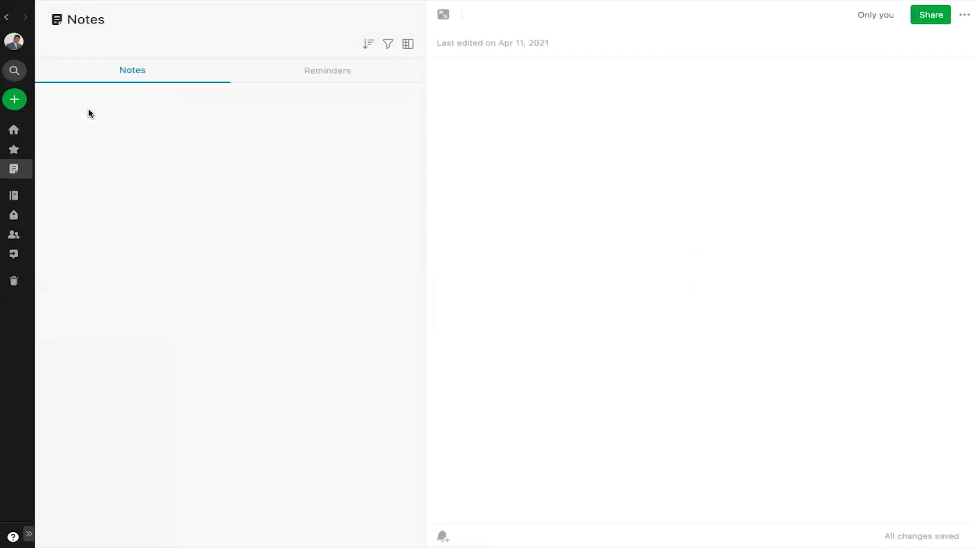
{"action": "type", "text": "M"}
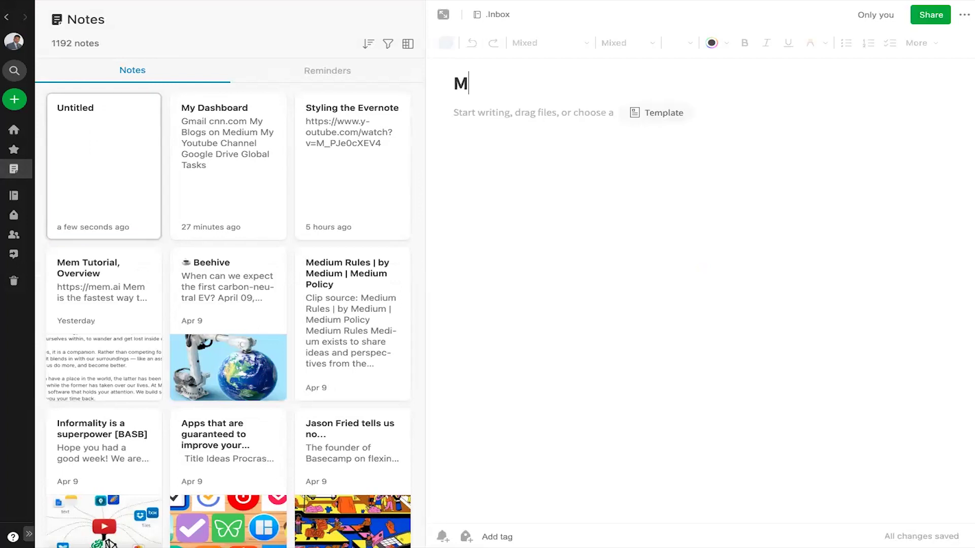
{"action": "type", "text": "Y HOME"}
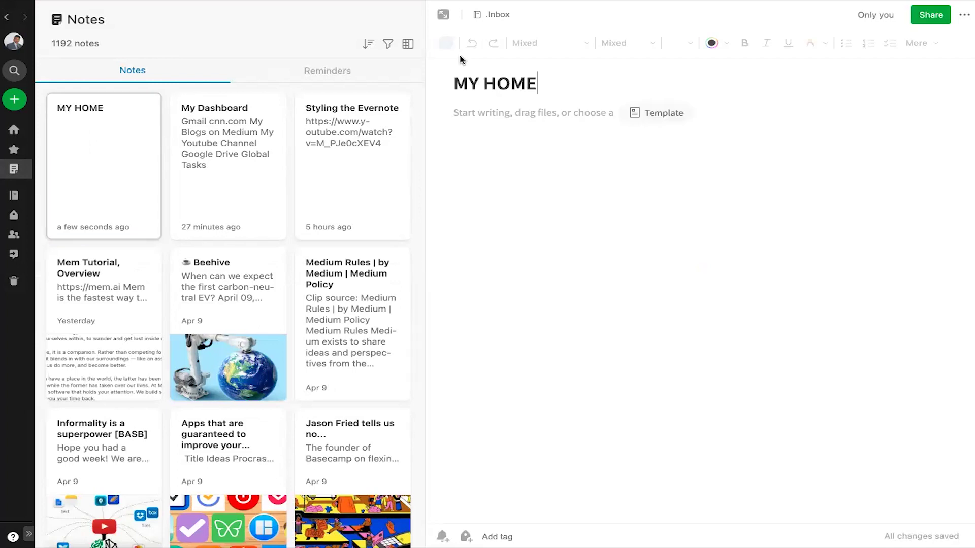
{"action": "left_click", "coordinate": [464, 119]}
{"action": "type", "text": "wea"}
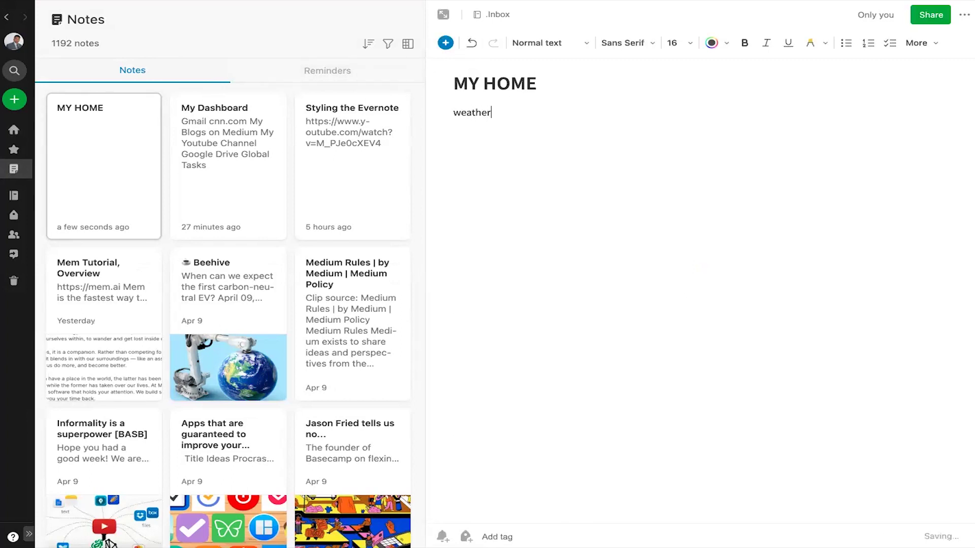
{"action": "type", "text": "ther.com"}
{"action": "key", "text": "Return"}
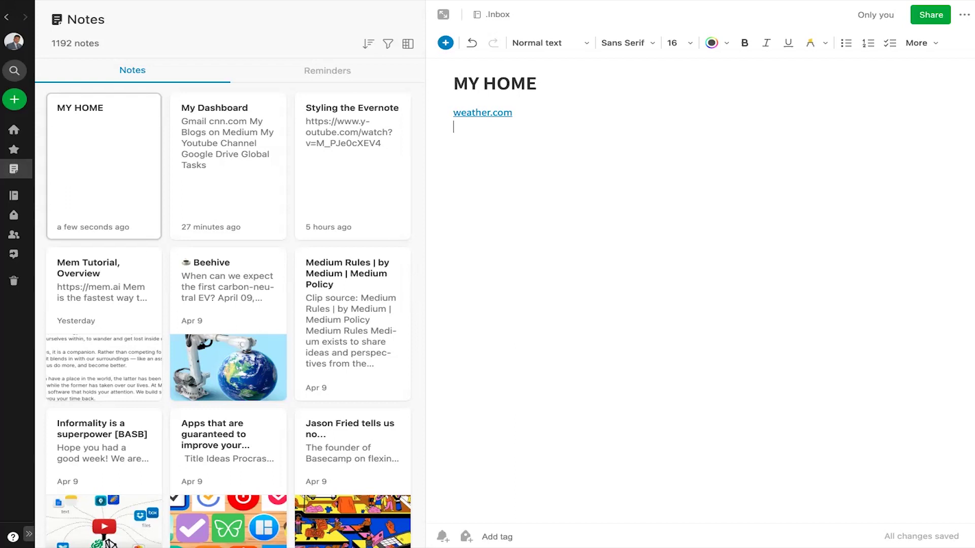
{"action": "type", "text": "Youtube i"}
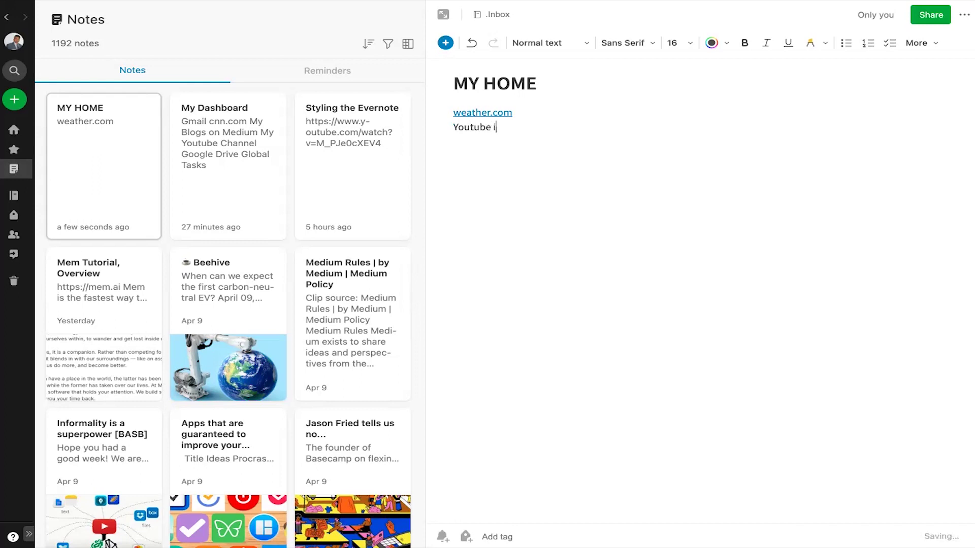
{"action": "type", "text": "deas:"}
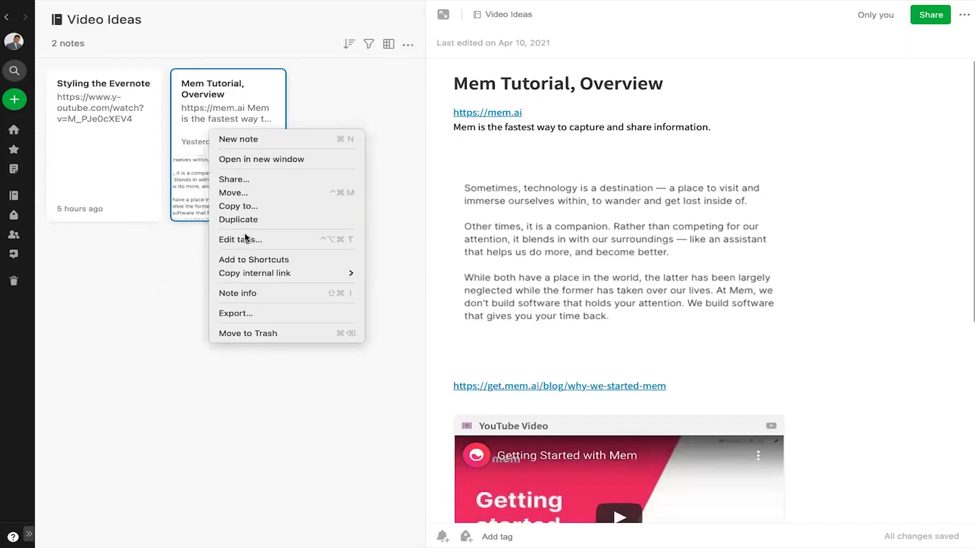
- Copy the Video Ideas note's internal app link and go back to MY HOME
{"action": "mouse_move", "coordinate": [253, 274]}
{"action": "left_click", "coordinate": [407, 274]}
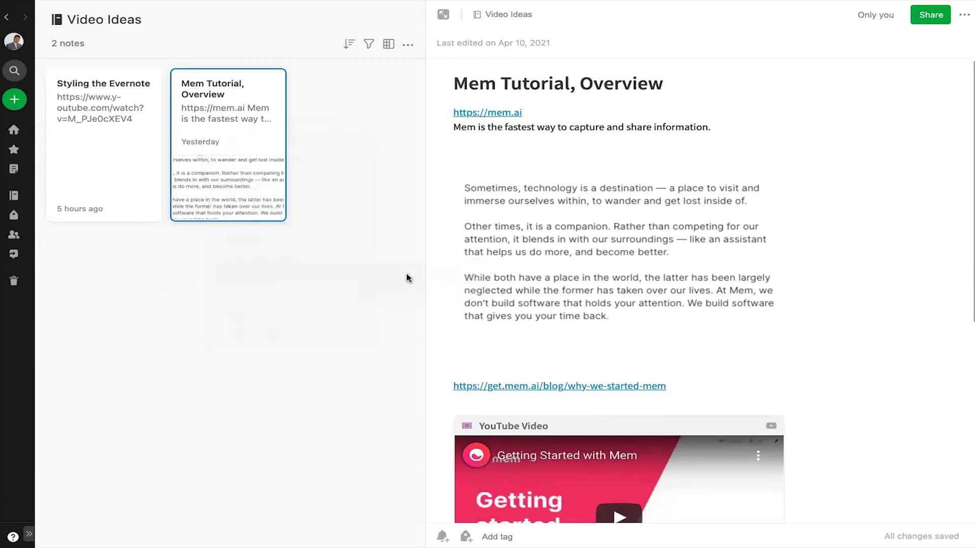
{"action": "left_click", "coordinate": [7, 19]}
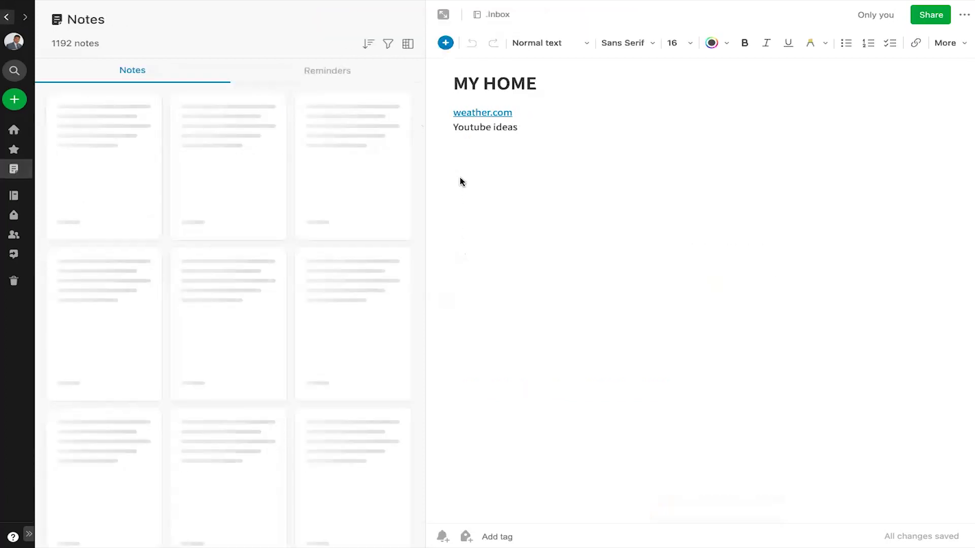
- Link the 'Youtube ideas' text to the copied note link, then test the weather.com link
{"action": "left_click_drag", "start_coordinate": [522, 129], "coordinate": [450, 125]}
{"action": "key", "text": "ctrl+k"}
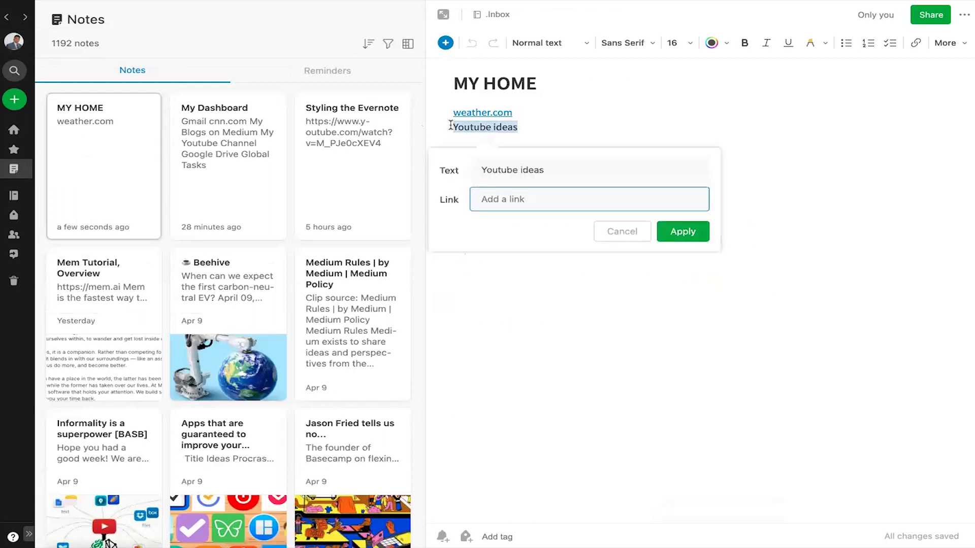
{"action": "key", "text": "ctrl+v"}
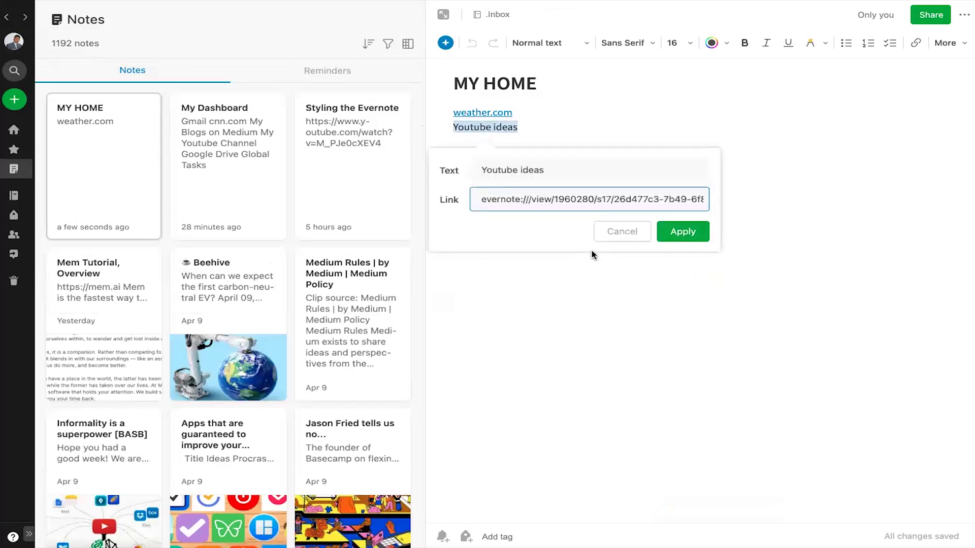
{"action": "left_click", "coordinate": [682, 231]}
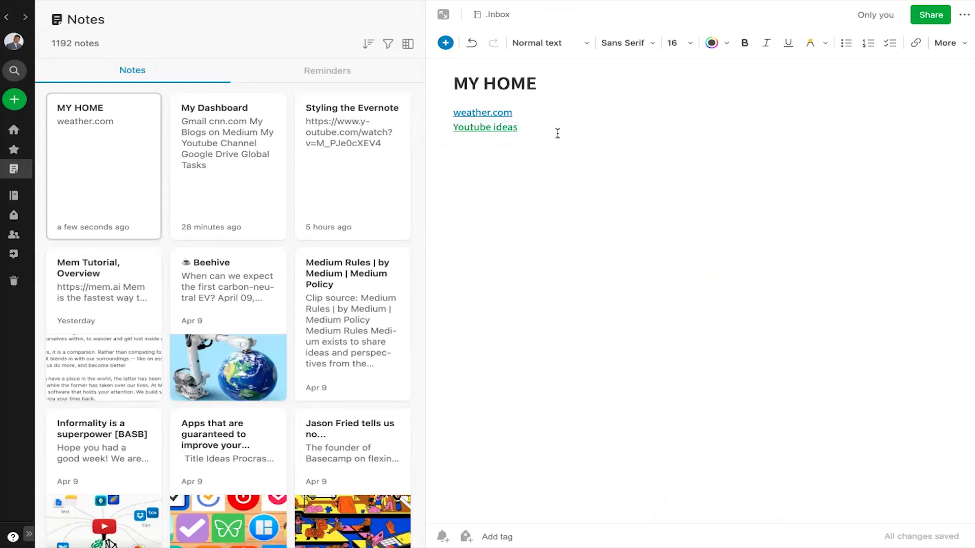
{"action": "left_click", "coordinate": [497, 114]}
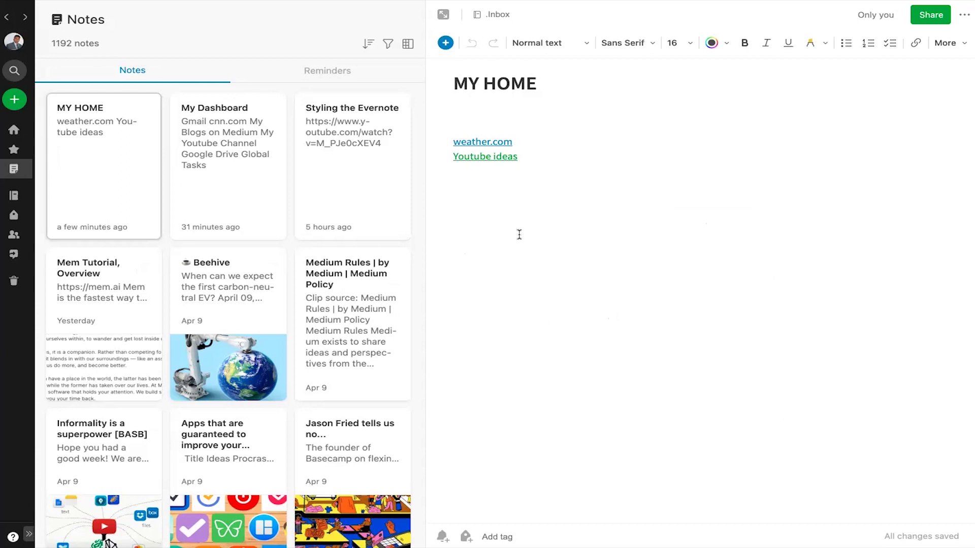
- Insert the Desktop photo '1-YT background.png' under the MY HOME title
{"action": "left_click", "coordinate": [468, 115]}
{"action": "left_click", "coordinate": [447, 43]}
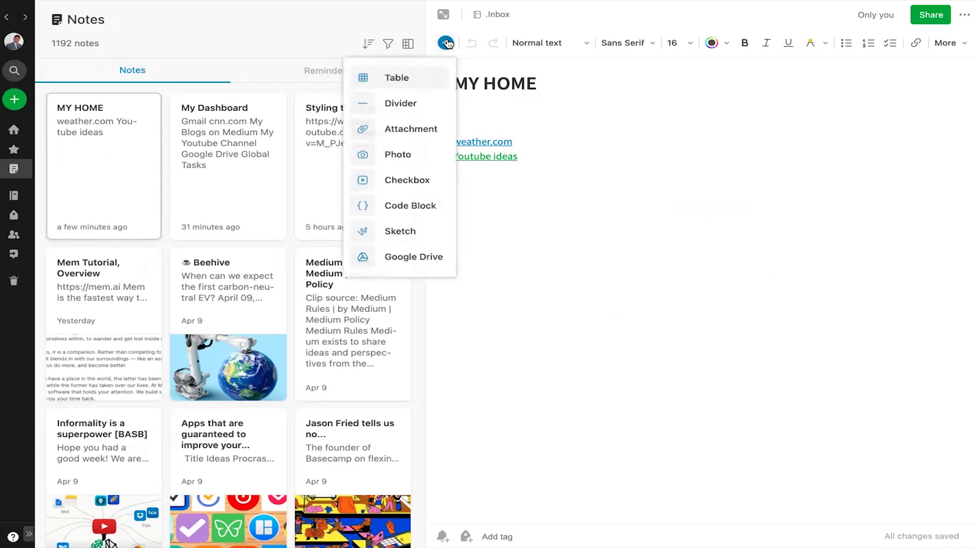
{"action": "left_click", "coordinate": [399, 155]}
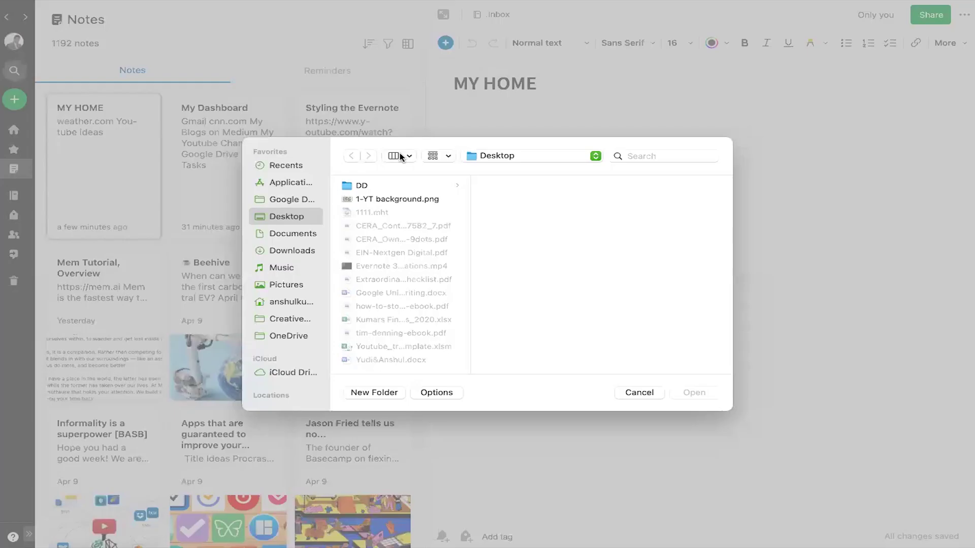
{"action": "left_click", "coordinate": [379, 198]}
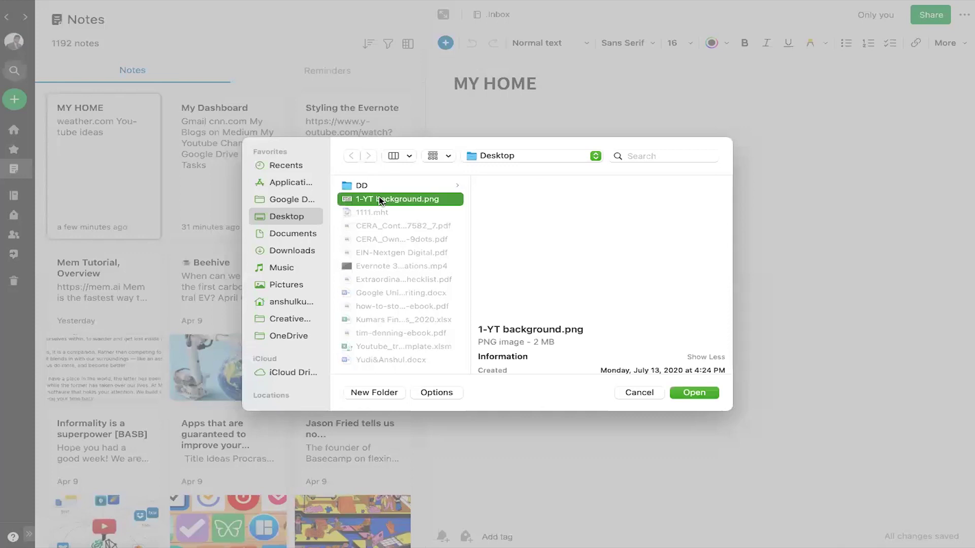
{"action": "left_click", "coordinate": [694, 393]}
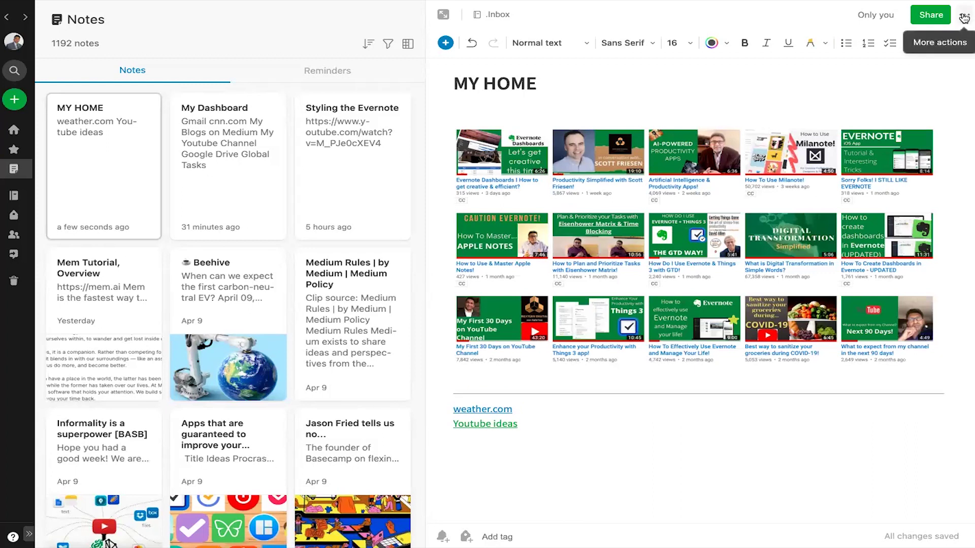
- Pin MY HOME to Home in place of My Dashboard and view it on the Home dashboard
{"action": "left_click", "coordinate": [964, 15]}
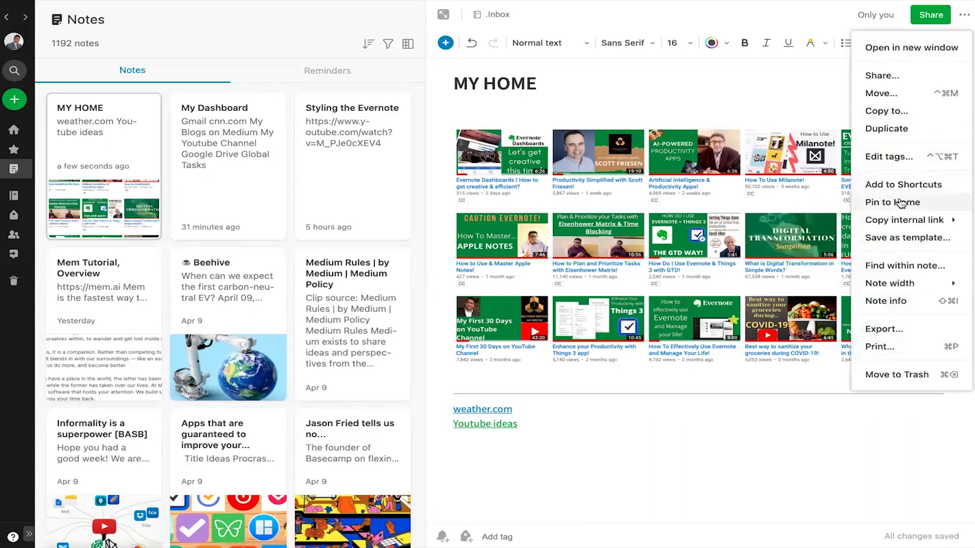
{"action": "left_click", "coordinate": [895, 202]}
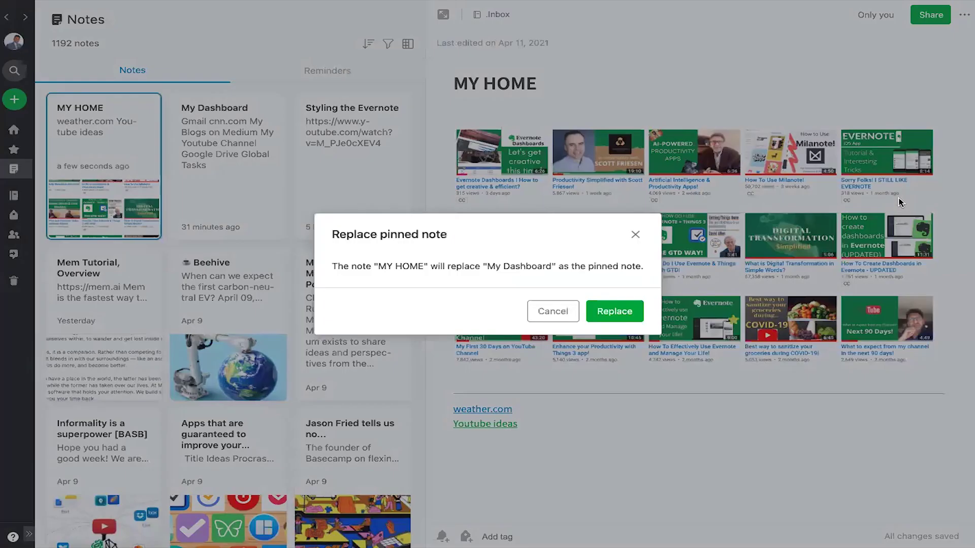
{"action": "left_click", "coordinate": [614, 313]}
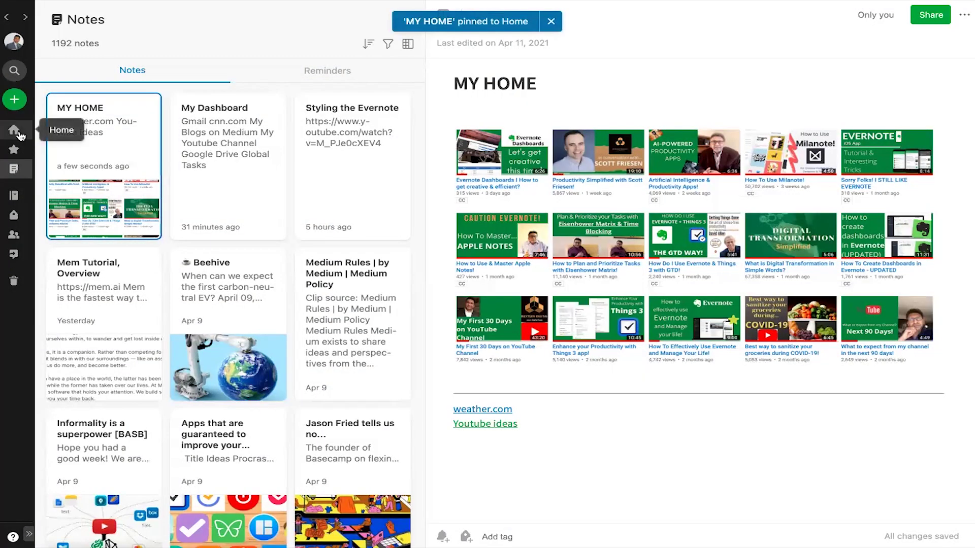
{"action": "left_click", "coordinate": [14, 130]}
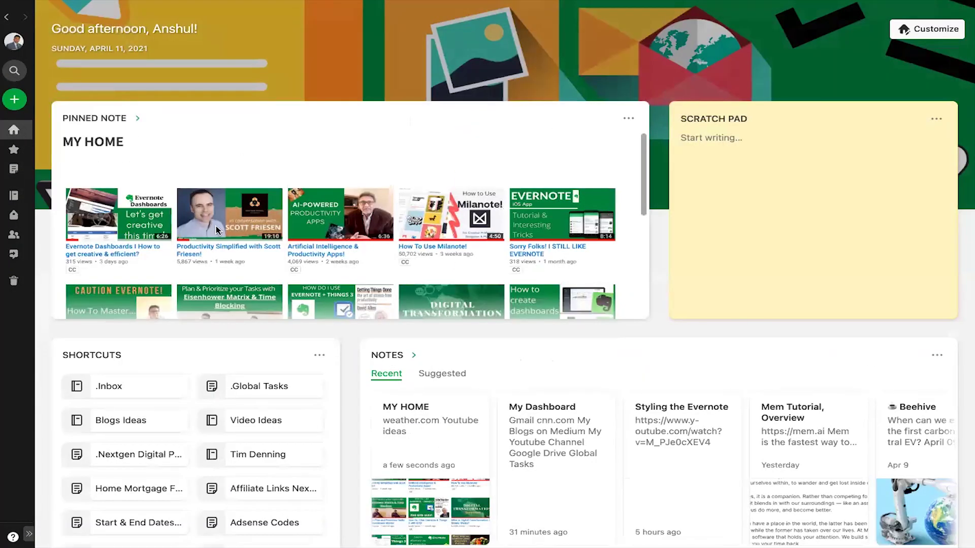
{"action": "scroll", "coordinate": [216, 230], "scroll_direction": "down", "scroll_amount": 5}
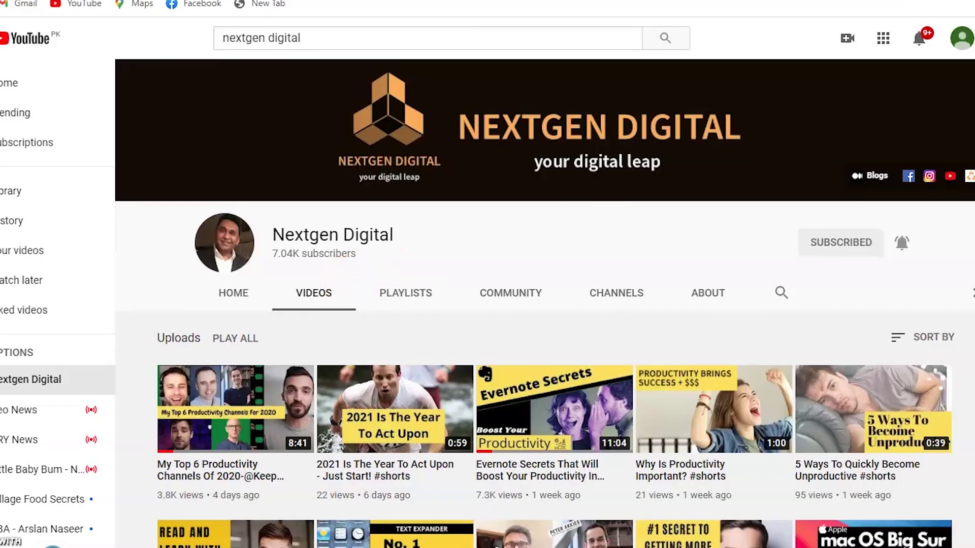
- Scroll down the Nextgen Digital channel's Videos page to see its uploads
{"action": "scroll", "coordinate": [544, 305], "scroll_direction": "down", "scroll_amount": 2}
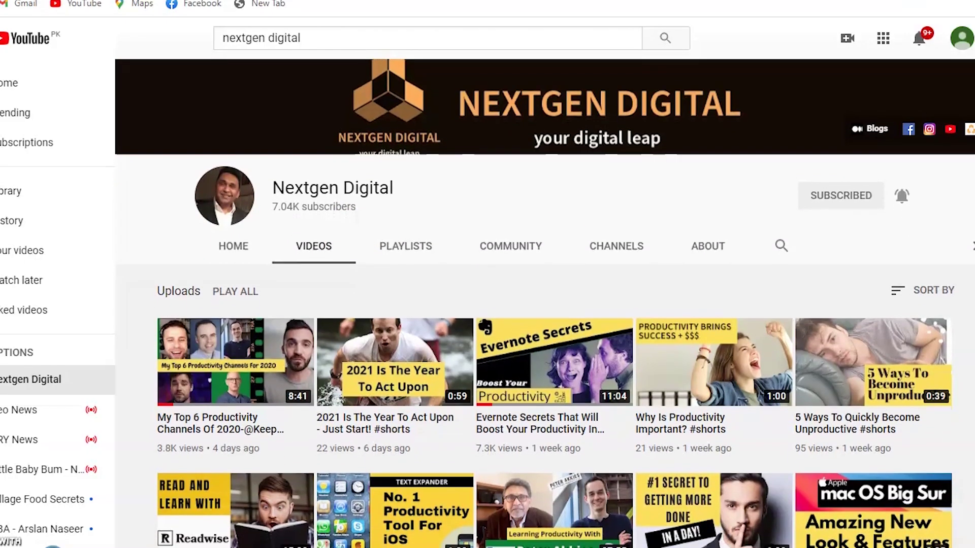